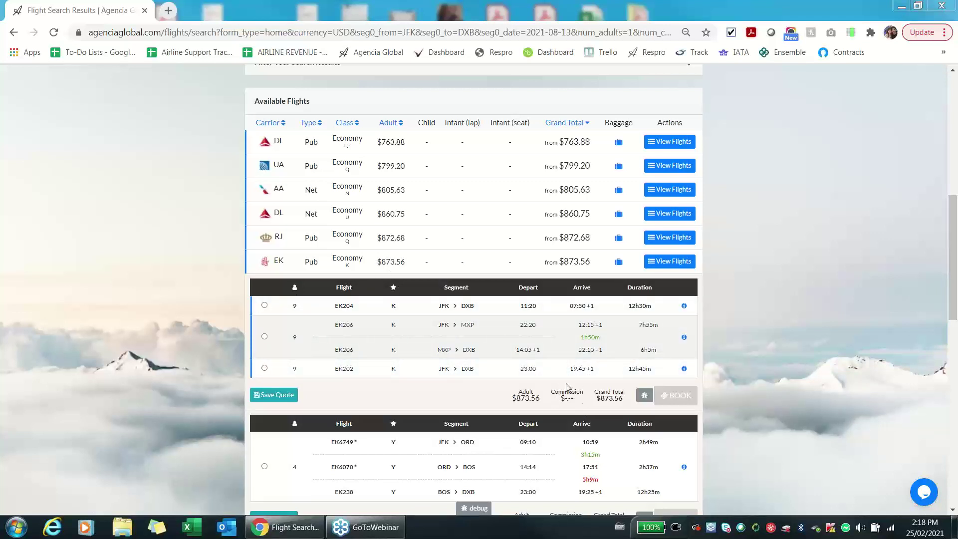
Select the EK204 JFK–DXB flight and book it at the $873.56 Eco Flex fare.
left_click(265, 307)
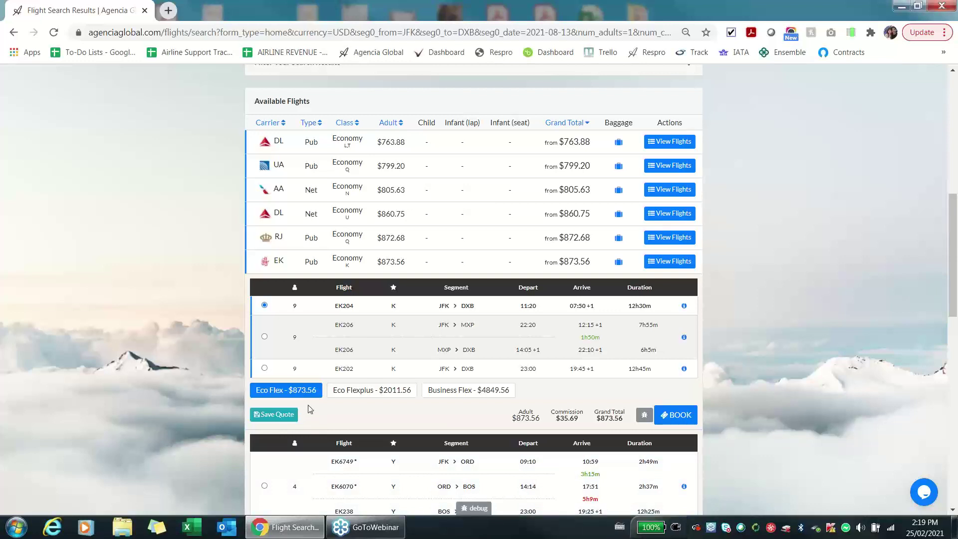
mouse_move(309, 394)
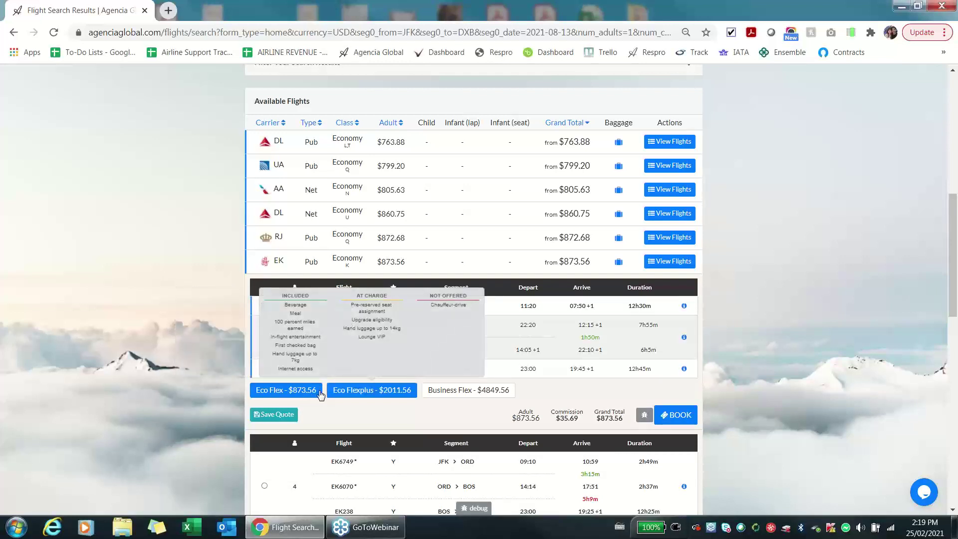
mouse_move(443, 395)
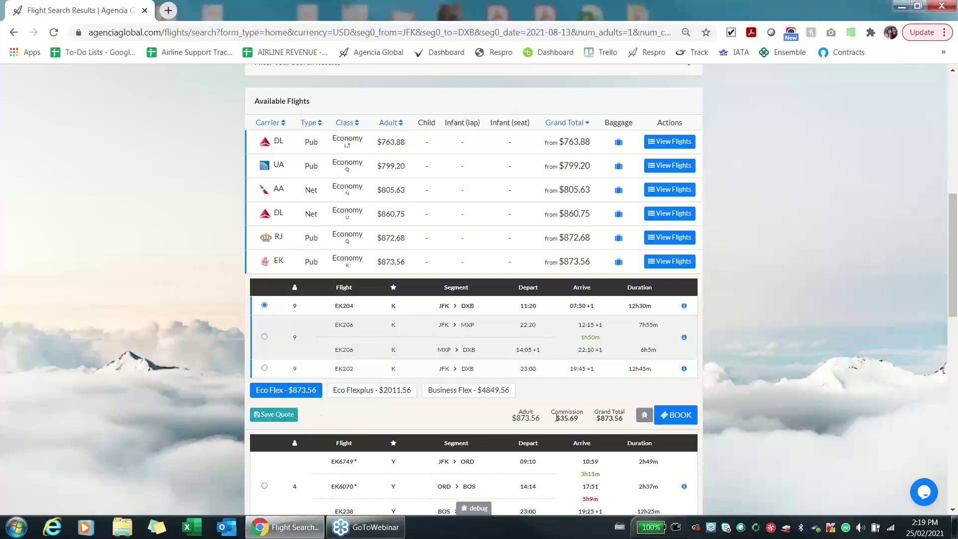
left_click(686, 418)
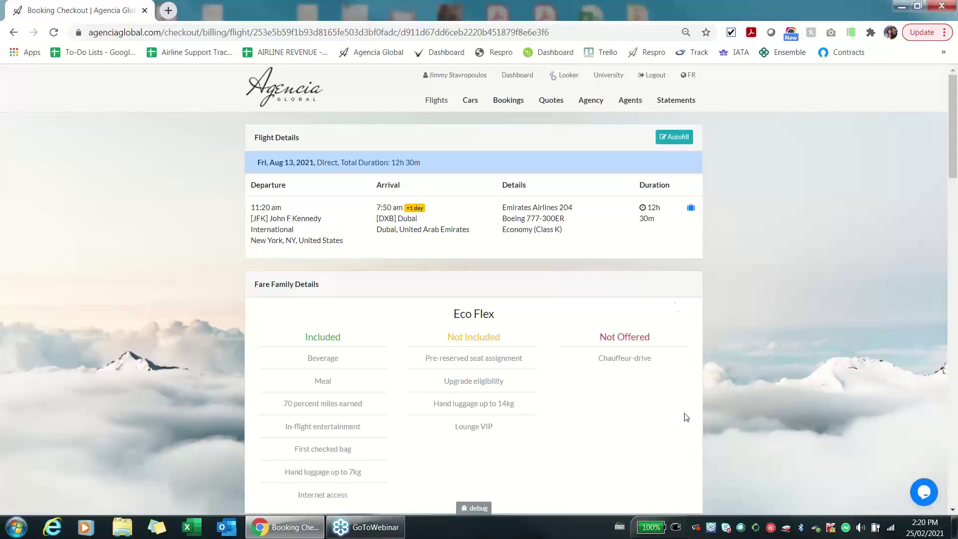
Autofill the passenger form with passport country Canada, passport number, mobile phone and email.
left_click(685, 140)
Scroll down to Price Breakdown, select the Agency Markup field, and highlight the $35.69 commission.
scroll(730, 301, "down", 15)
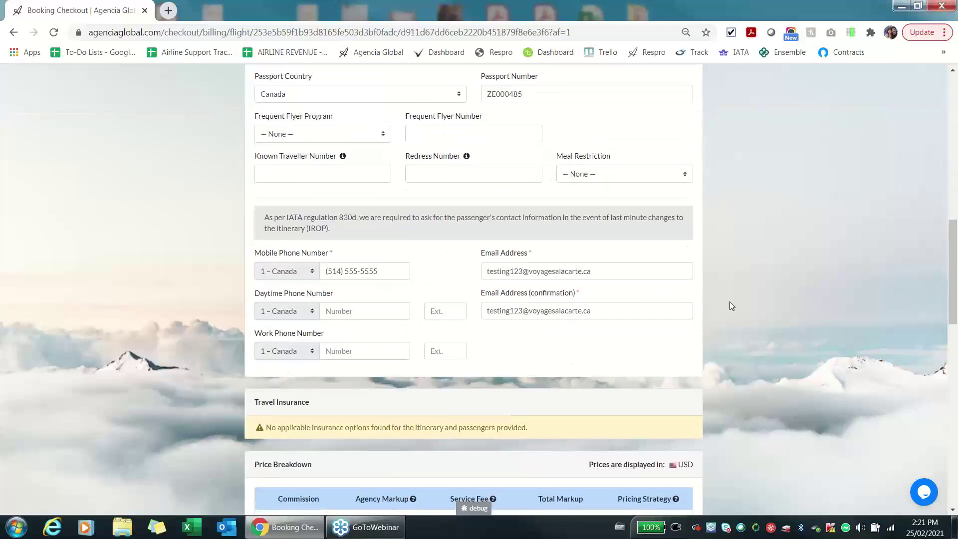
scroll(729, 301, "down", 5)
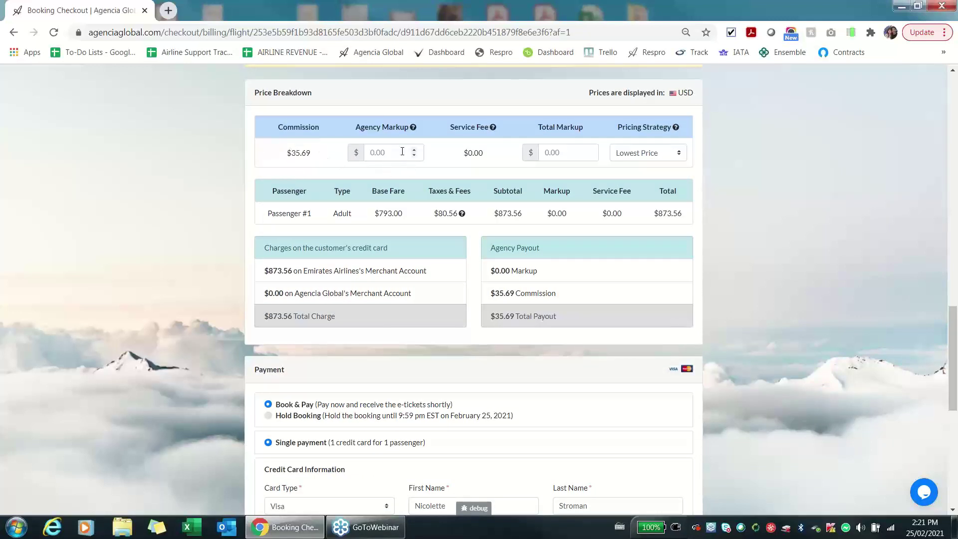
left_click(374, 153)
mouse_move(412, 131)
left_click_drag(496, 296, 532, 295)
Tick 'I agree to the Terms & Conditions' and return to the Price Breakdown.
left_click(530, 293)
scroll(690, 336, "down", 3)
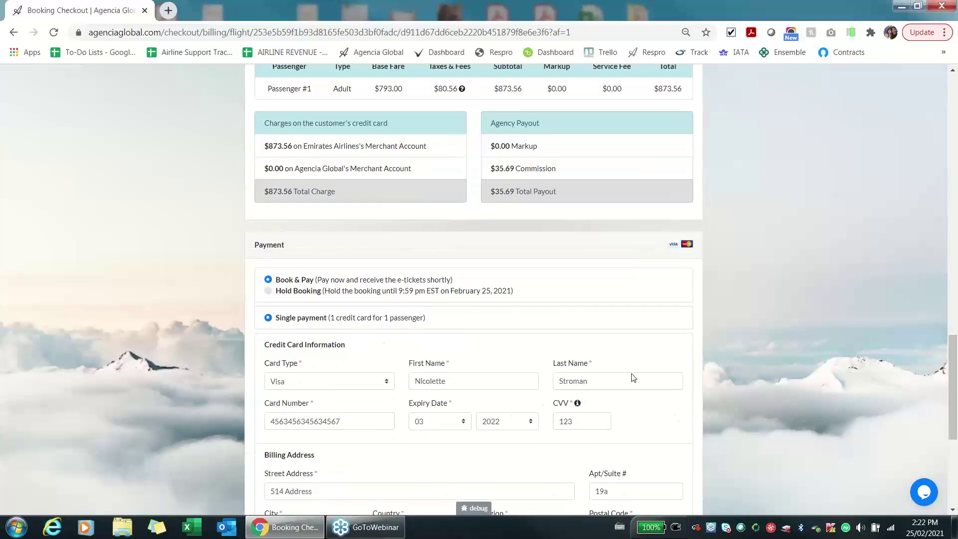
scroll(745, 351, "down", 6)
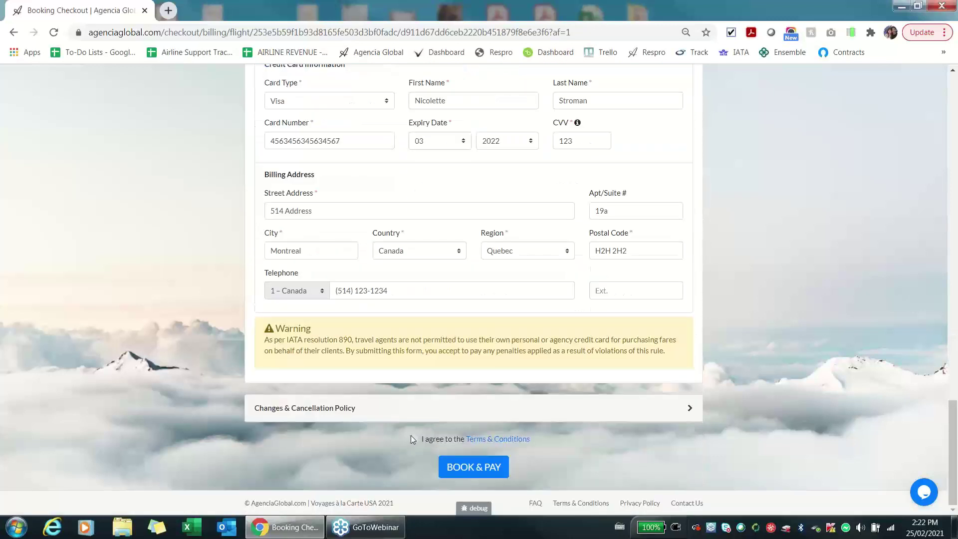
left_click(412, 438)
scroll(716, 392, "up", 10)
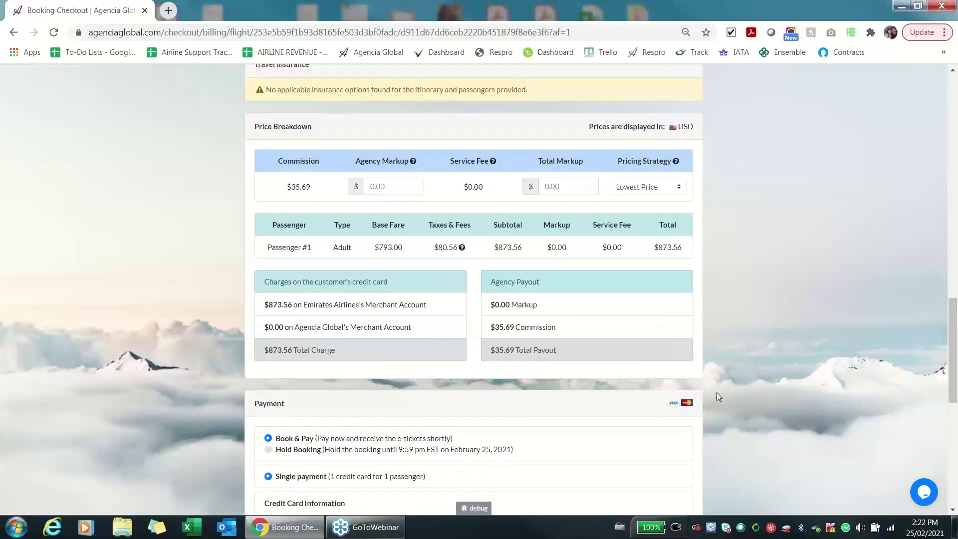
scroll(717, 396, "up", 1)
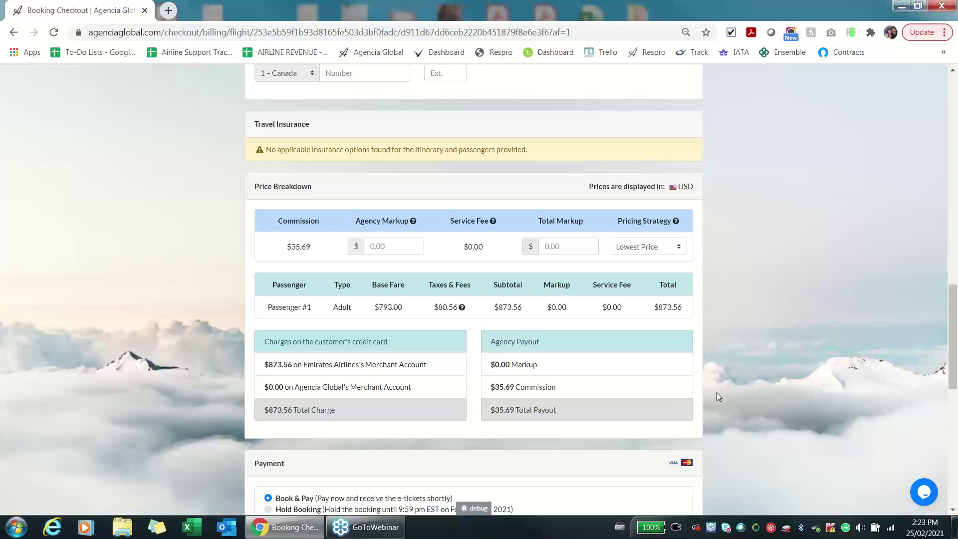
Enter a 150 agency markup and highlight the resulting $1,028.06 passenger total.
left_click(402, 247)
type("150")
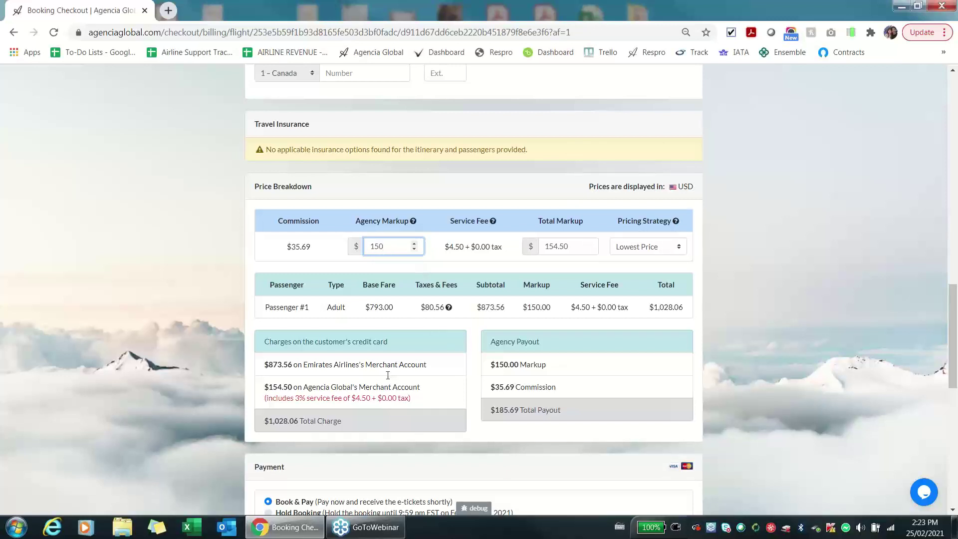
left_click_drag(648, 307, 685, 311)
Point out the $793.00 base fare, $80.56 taxes, $873.56 Emirates charge and $154.50 agency charge.
left_click_drag(368, 308, 445, 308)
left_click(424, 307)
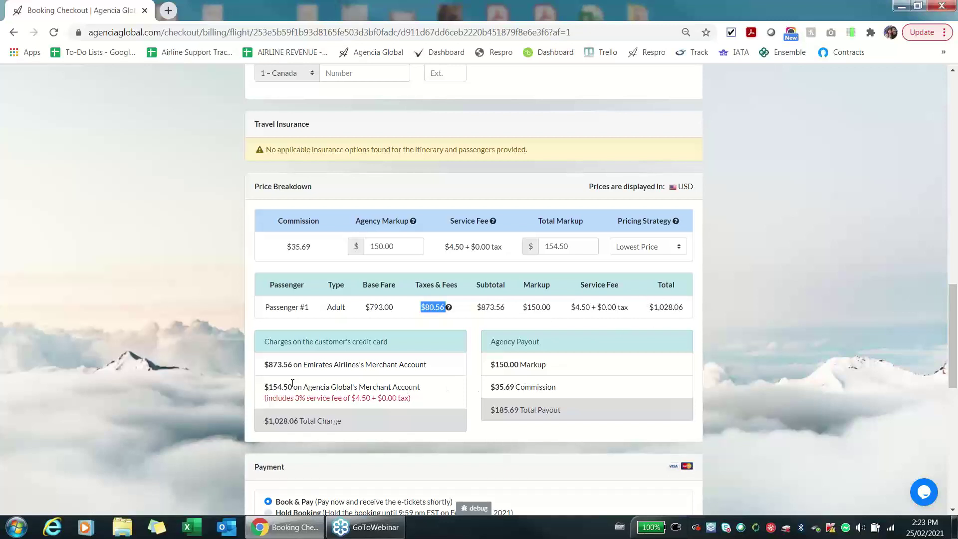
left_click_drag(265, 365, 439, 363)
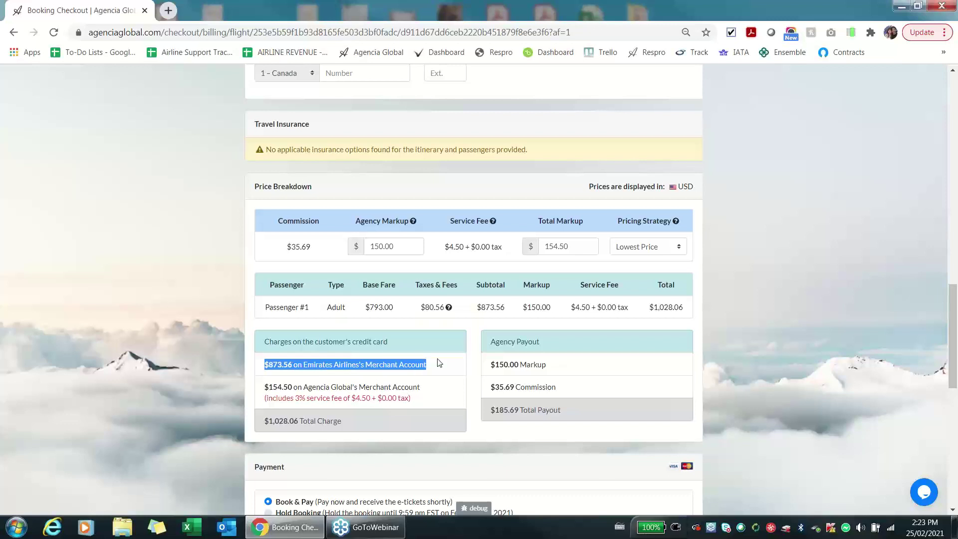
left_click_drag(421, 387, 264, 389)
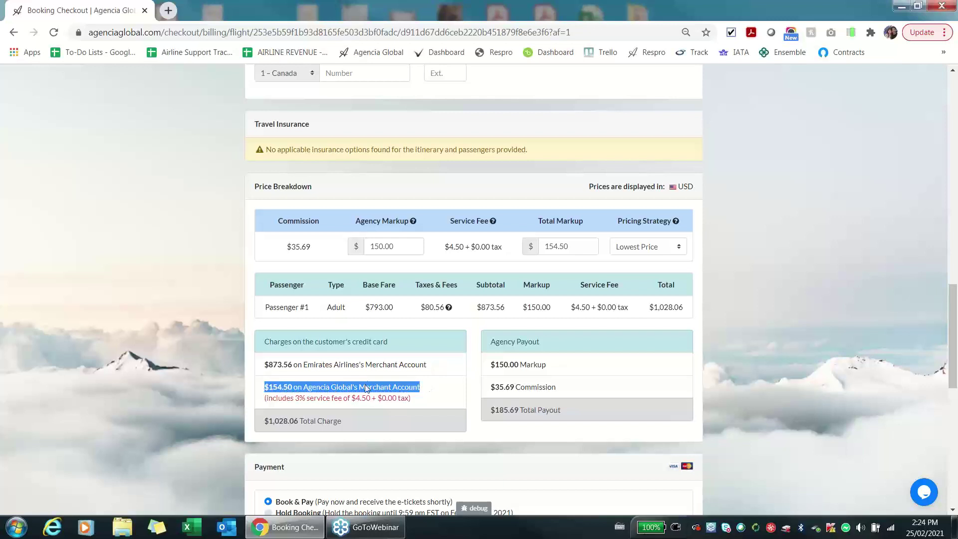
left_click(441, 385)
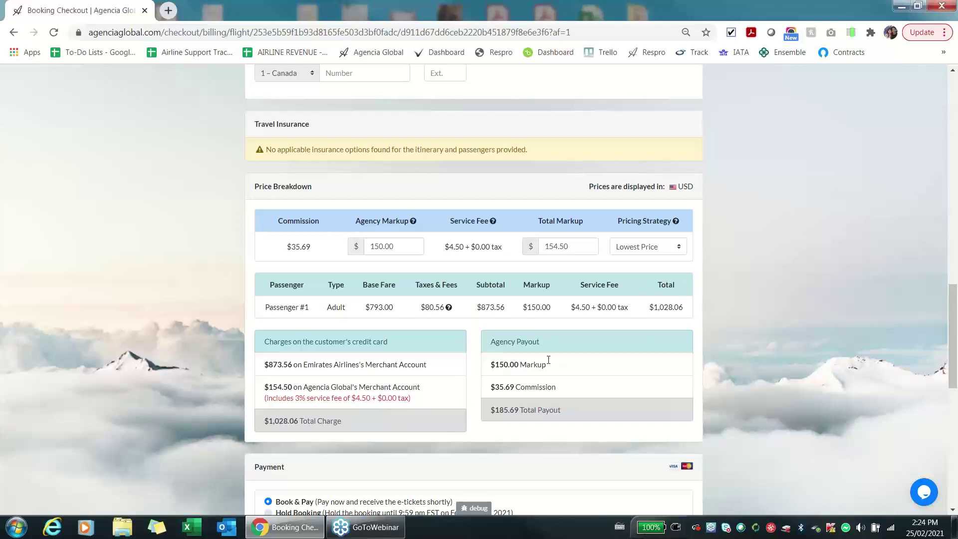
Set the Pricing Strategy to Single Charge, briefly toggling back to Lowest Price first.
left_click(680, 248)
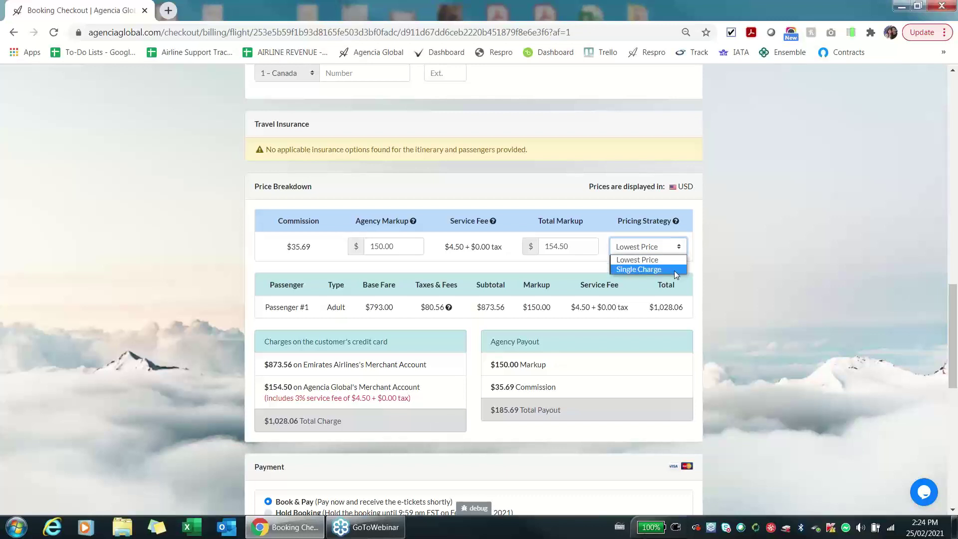
left_click(675, 270)
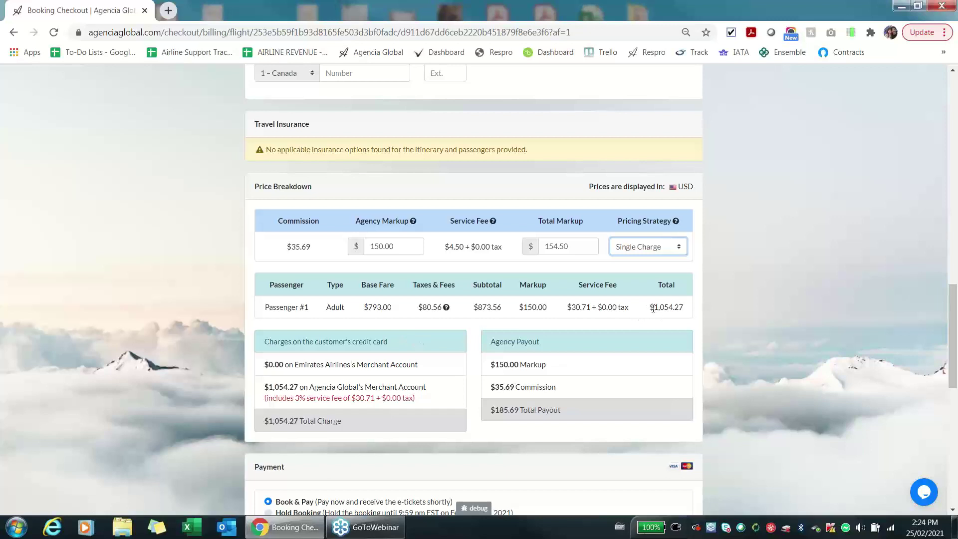
left_click(655, 252)
left_click(654, 257)
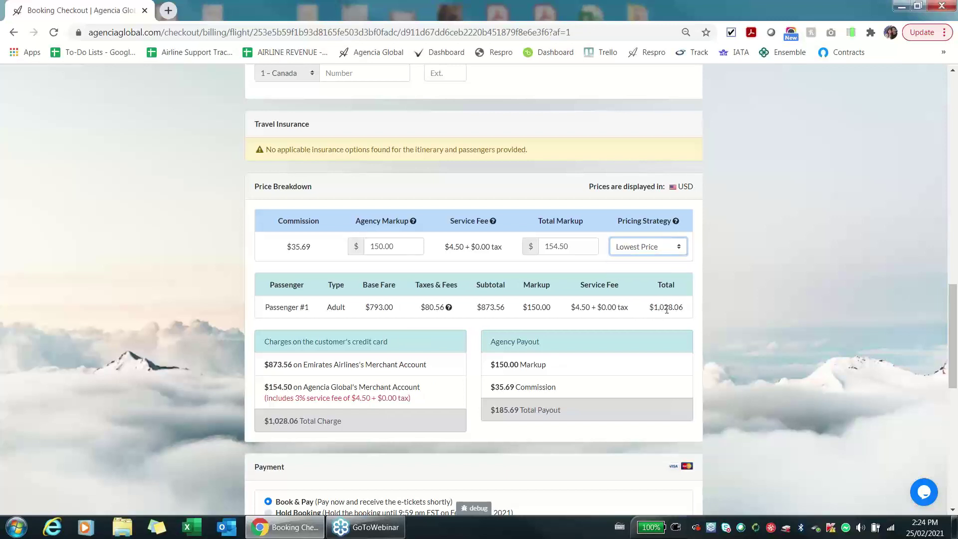
left_click(678, 253)
left_click(669, 271)
Highlight the $1,054.27 total and the matching $1,054.27 Agencia Global merchant account charge.
left_click_drag(651, 306, 684, 309)
left_click(682, 309)
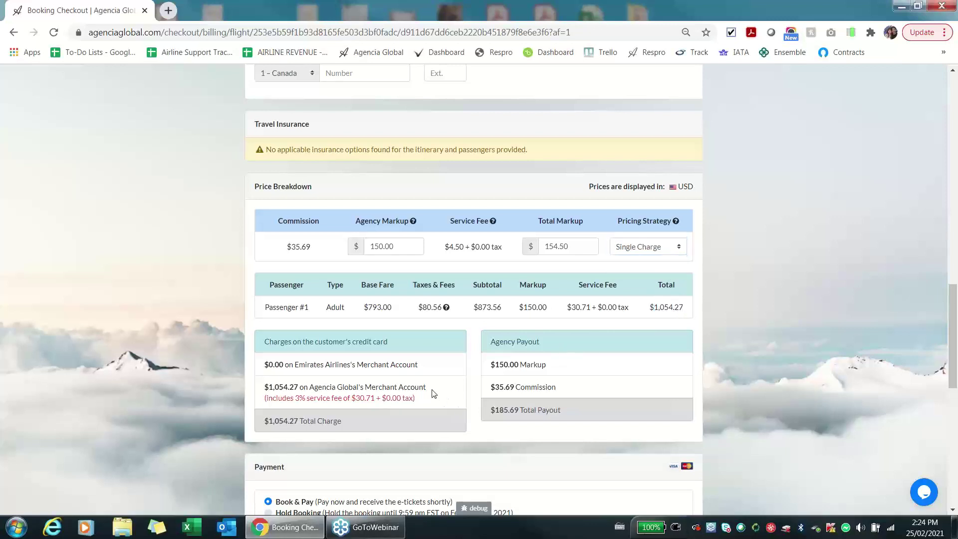
left_click_drag(432, 390, 255, 391)
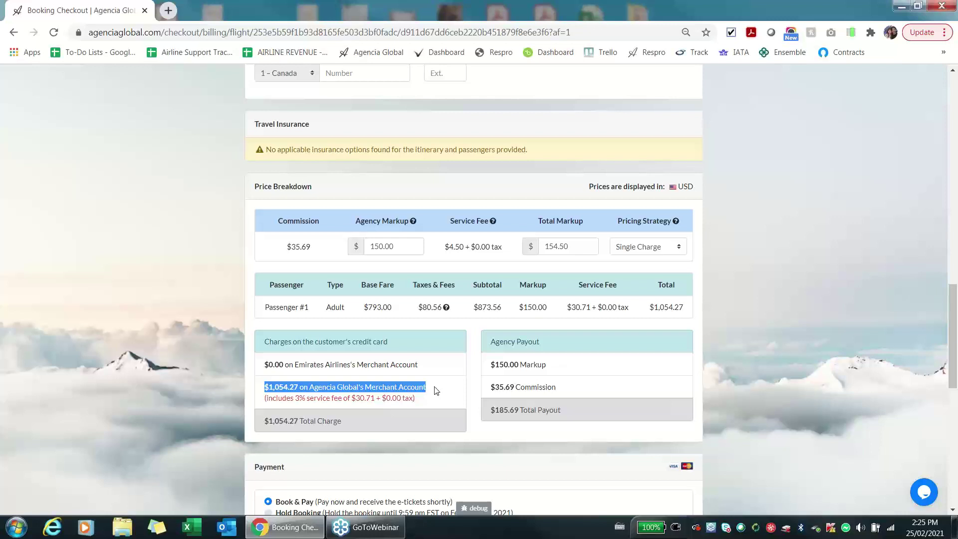
left_click(718, 261)
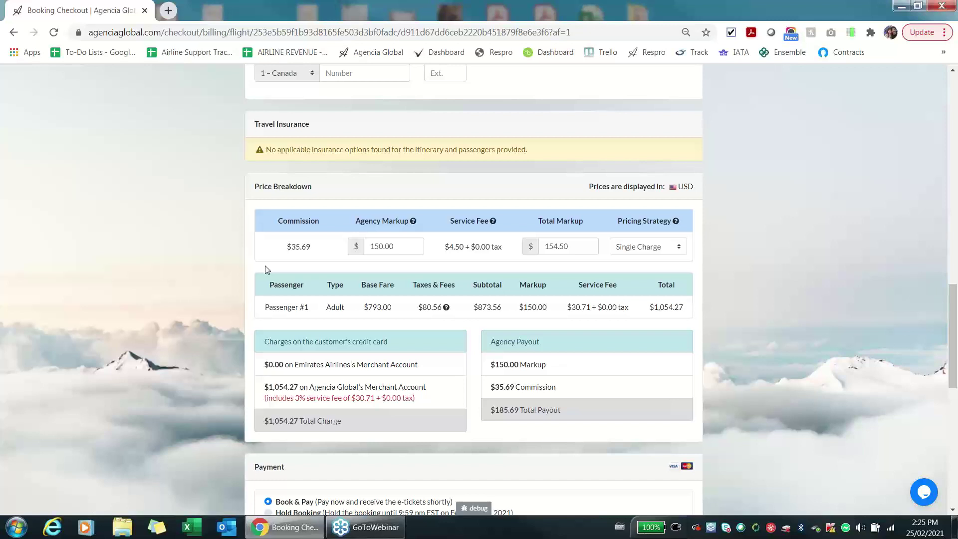
Scroll to the top of the checkout and navigate to the Agencia Global Dashboard.
scroll(265, 270, "up", 15)
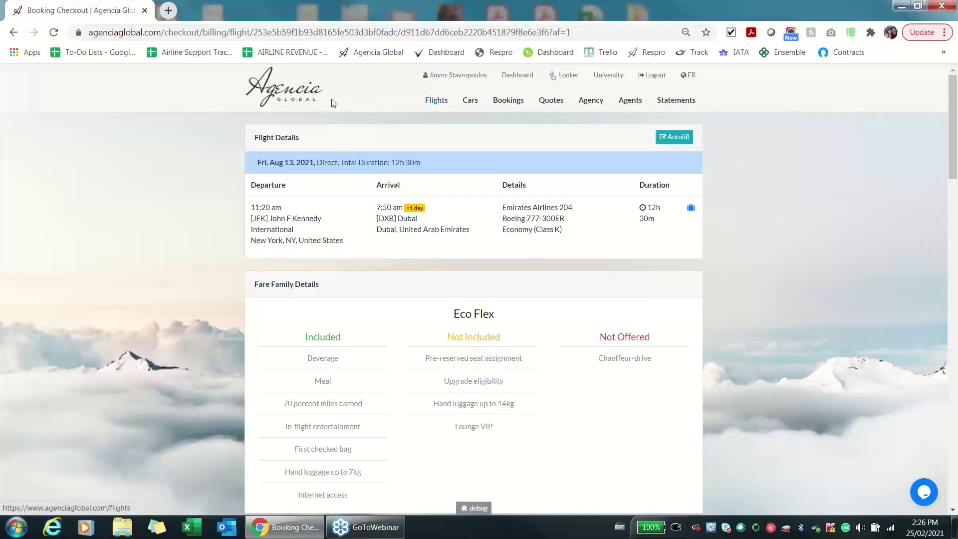
left_click(14, 32)
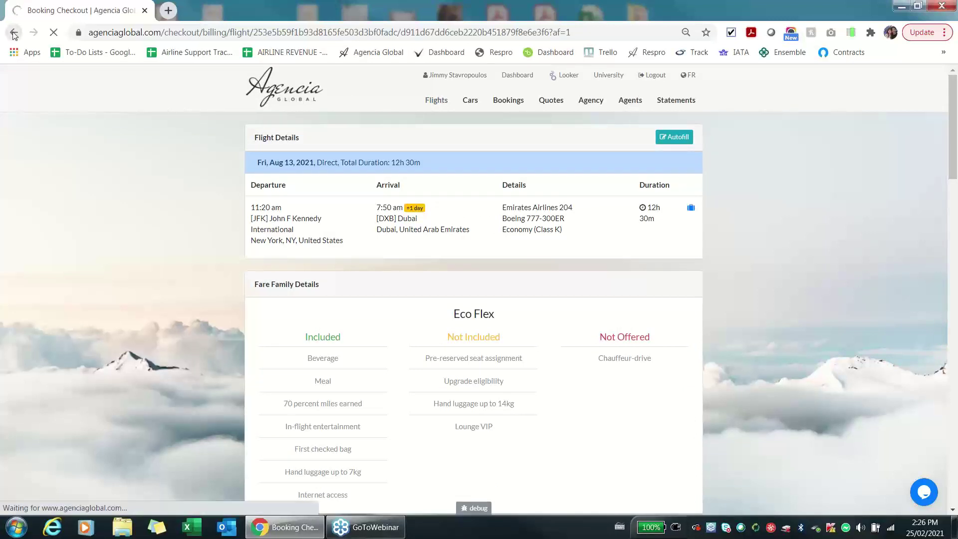
left_click(284, 89)
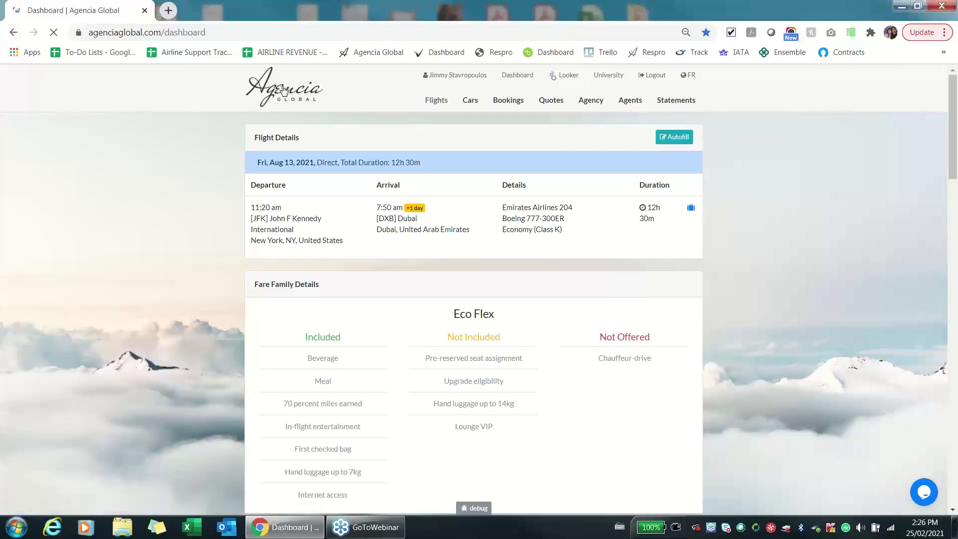
Rerun the recent one-way JFK–DXB Aug 13, 2021 search with 5 adults.
left_click(346, 169)
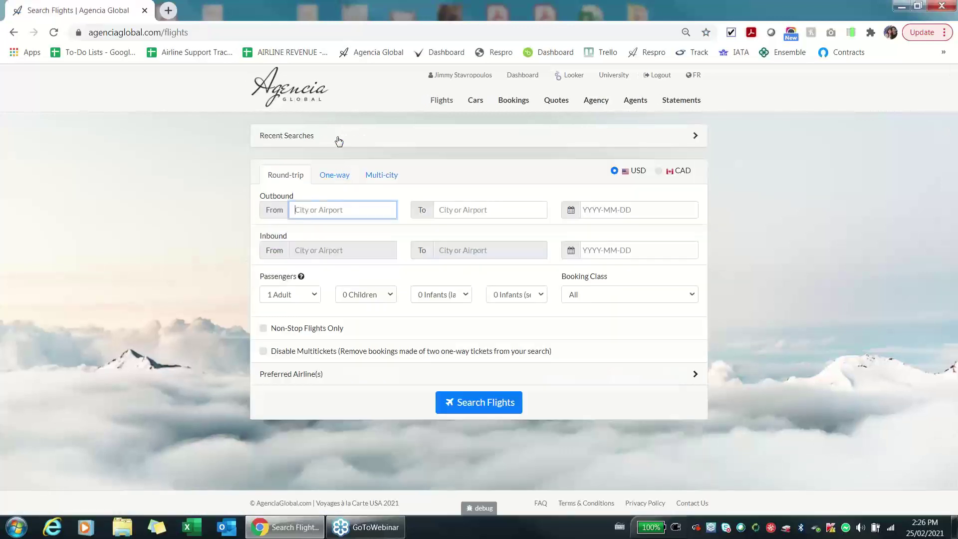
left_click(339, 141)
left_click(342, 159)
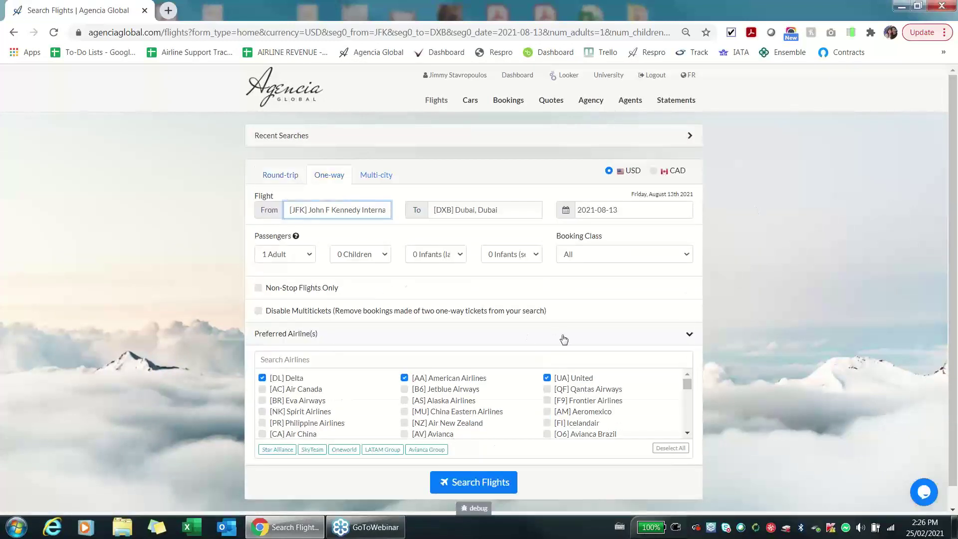
left_click(561, 339)
left_click(289, 254)
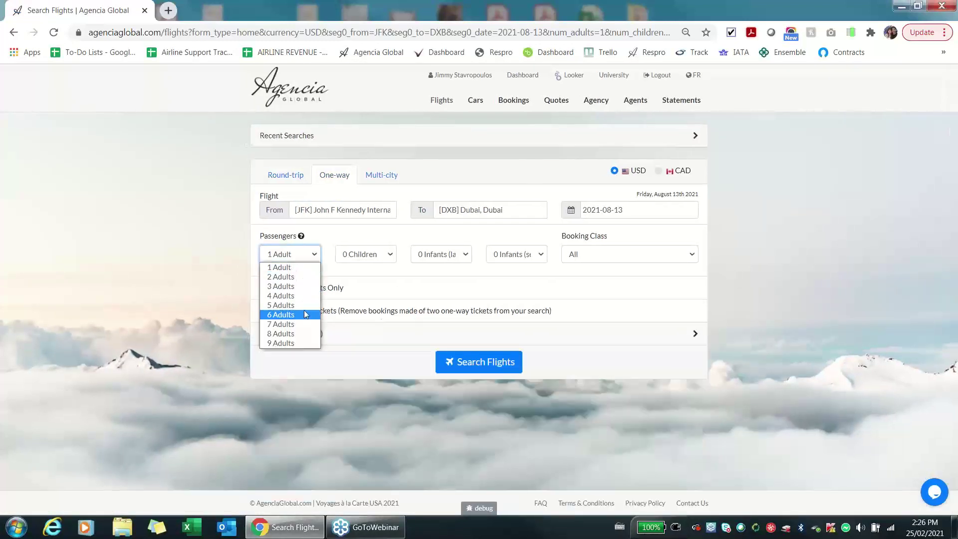
left_click(303, 308)
left_click(482, 362)
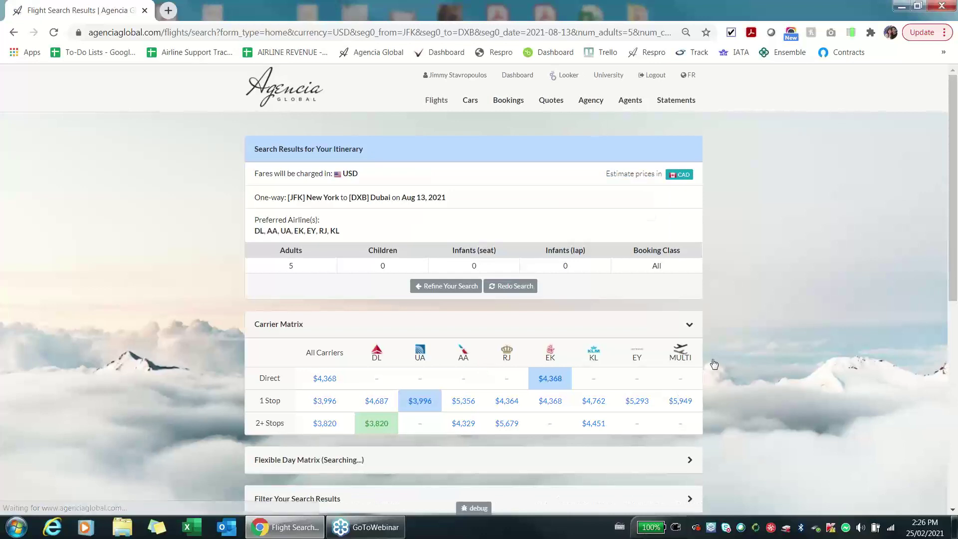
Open the Emirates flight options in Available Flights and book the direct EK204.
scroll(712, 359, "down", 7)
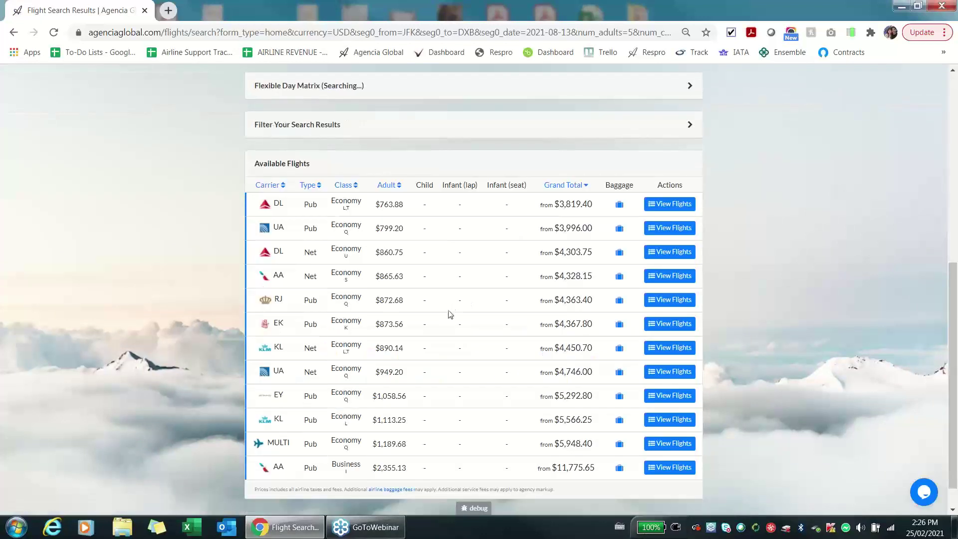
left_click(660, 328)
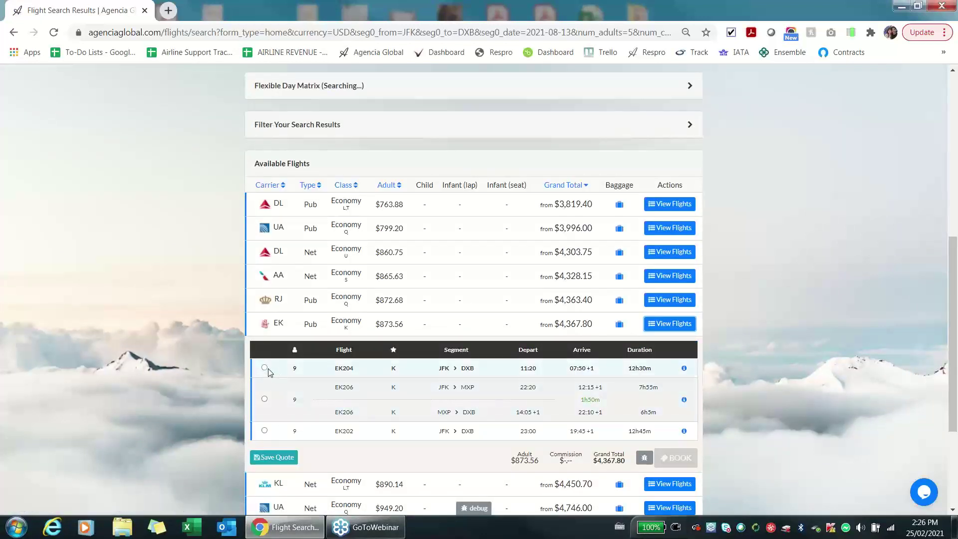
left_click(701, 479)
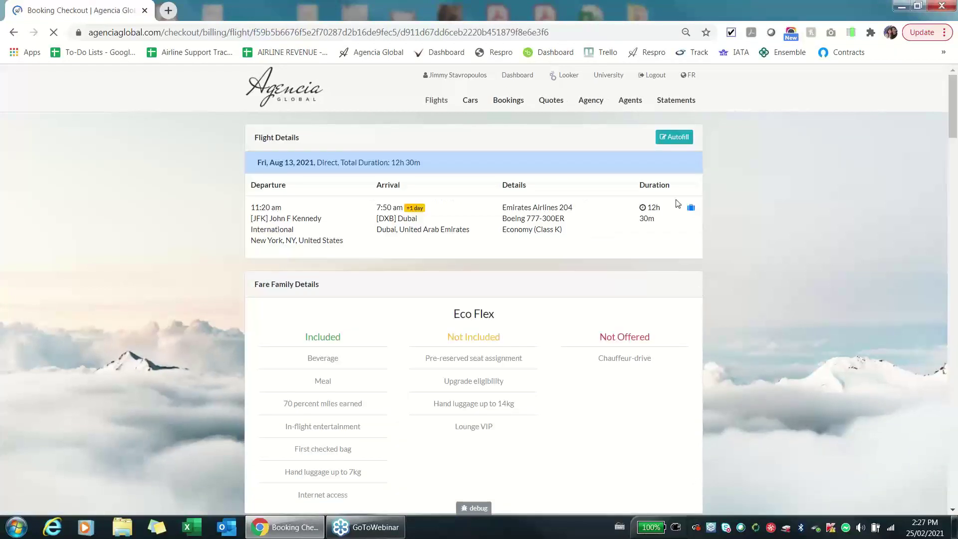
Autofill all five passengers plus card and billing details, then review back to the $4,367.80 Price Breakdown.
left_click(681, 140)
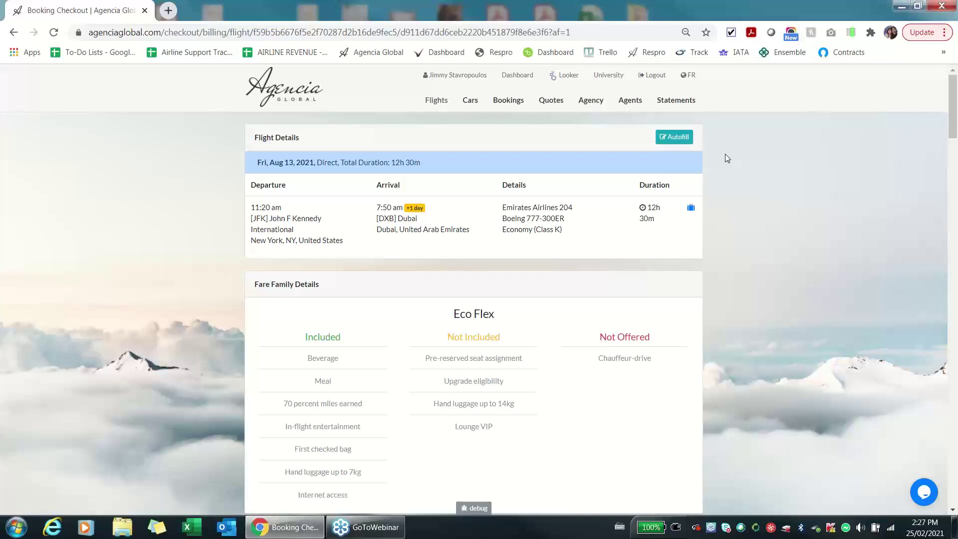
scroll(726, 154, "down", 20)
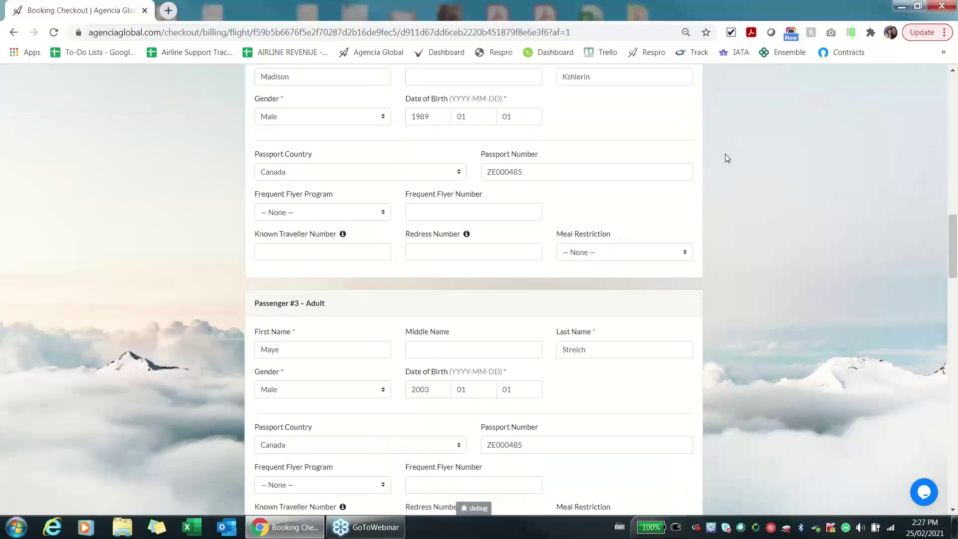
scroll(725, 154, "down", 20)
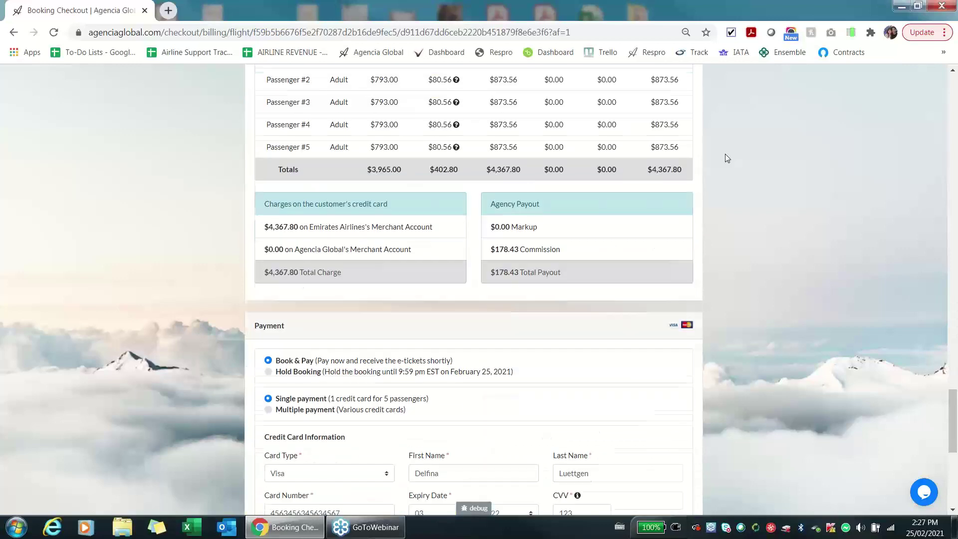
scroll(726, 154, "down", 4)
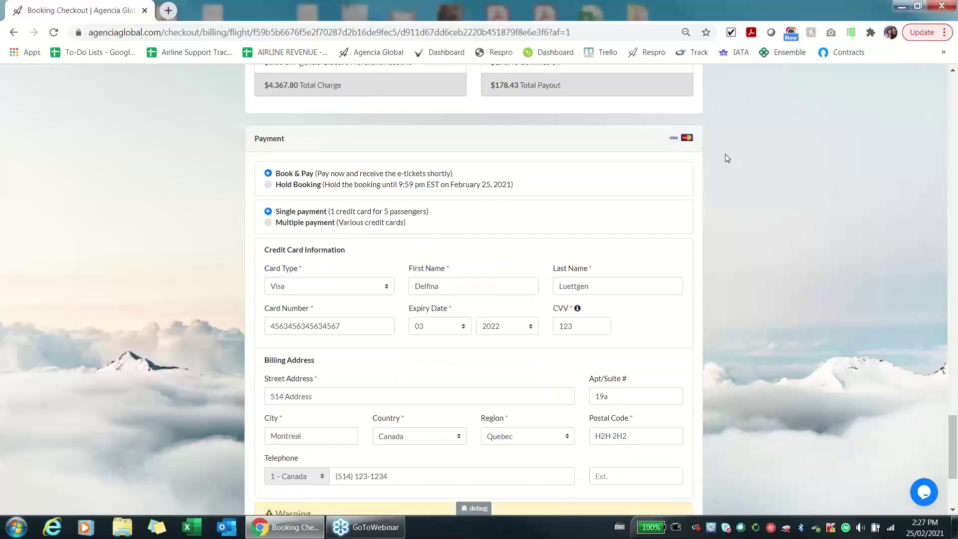
scroll(725, 158, "up", 6)
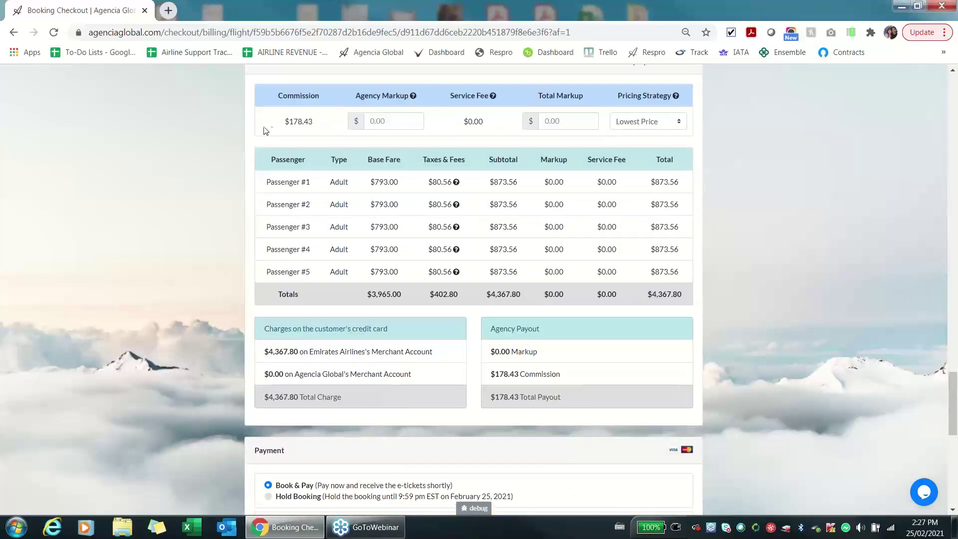
scroll(283, 138, "up", 1)
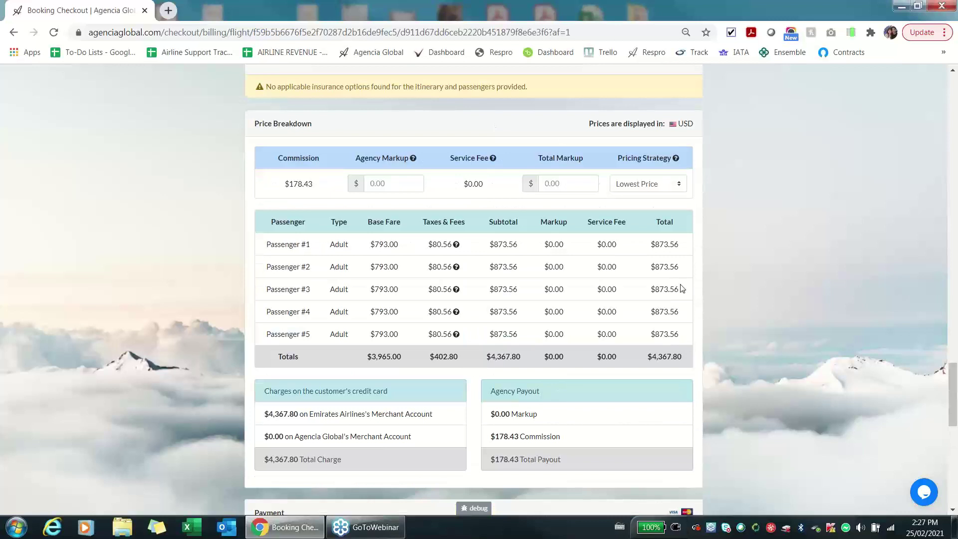
Set a $750 agency markup with Single Charge pricing and highlight the agency merchant charge line.
left_click(406, 189)
type("7580")
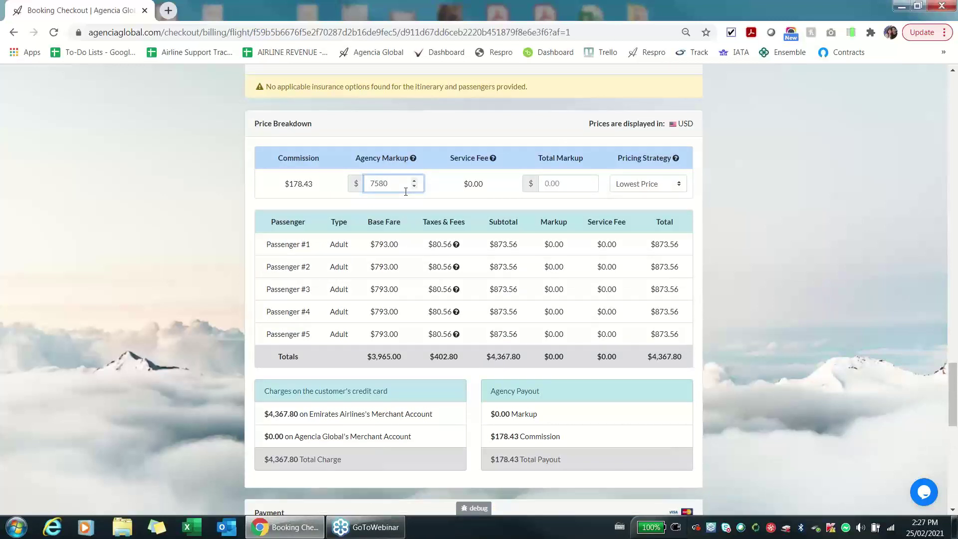
key("BackSpace")
key("BackSpace")
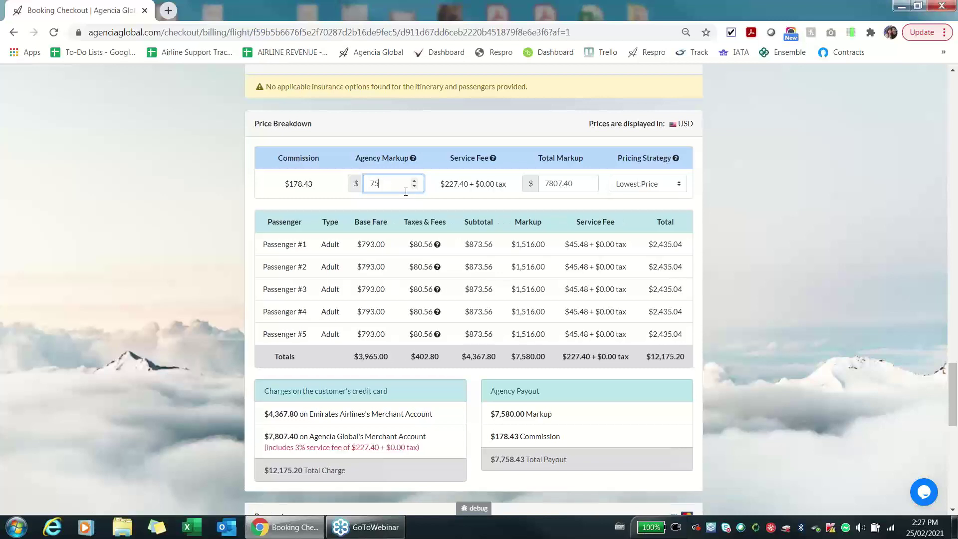
type("0")
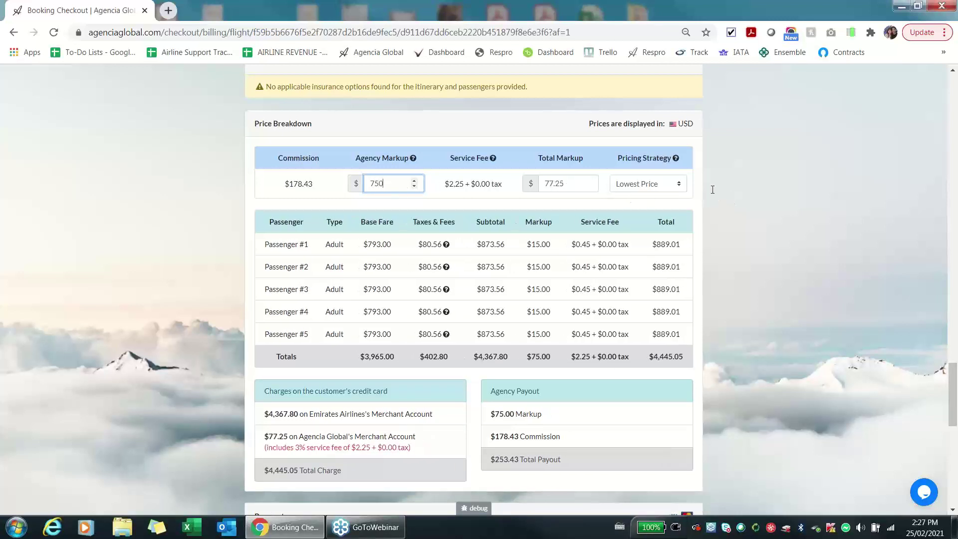
left_click(679, 187)
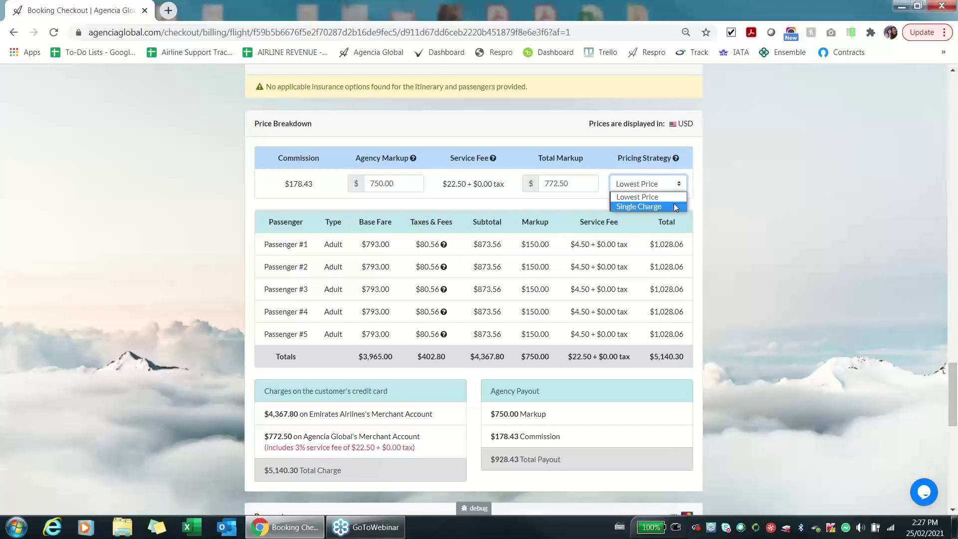
left_click(675, 206)
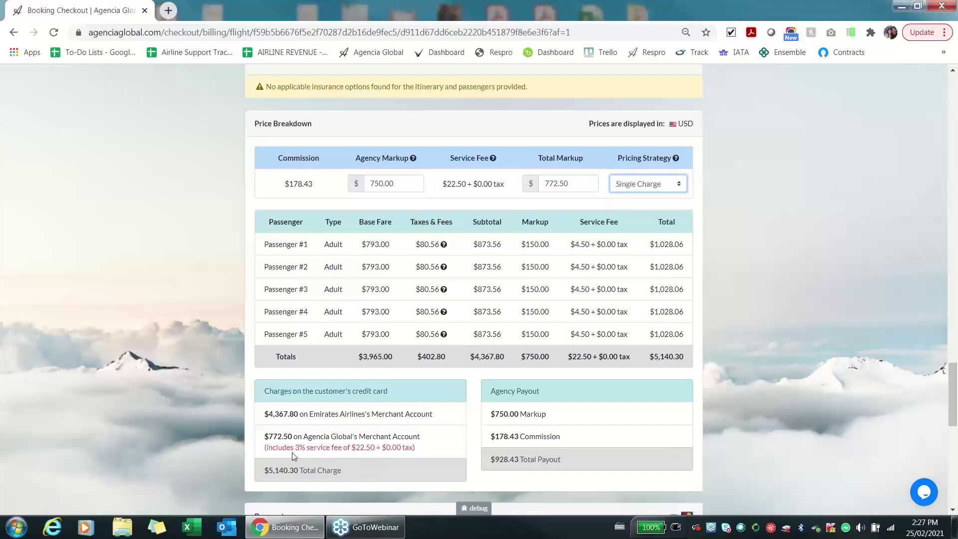
left_click_drag(265, 437, 426, 437)
left_click(784, 357)
scroll(777, 347, "down", 8)
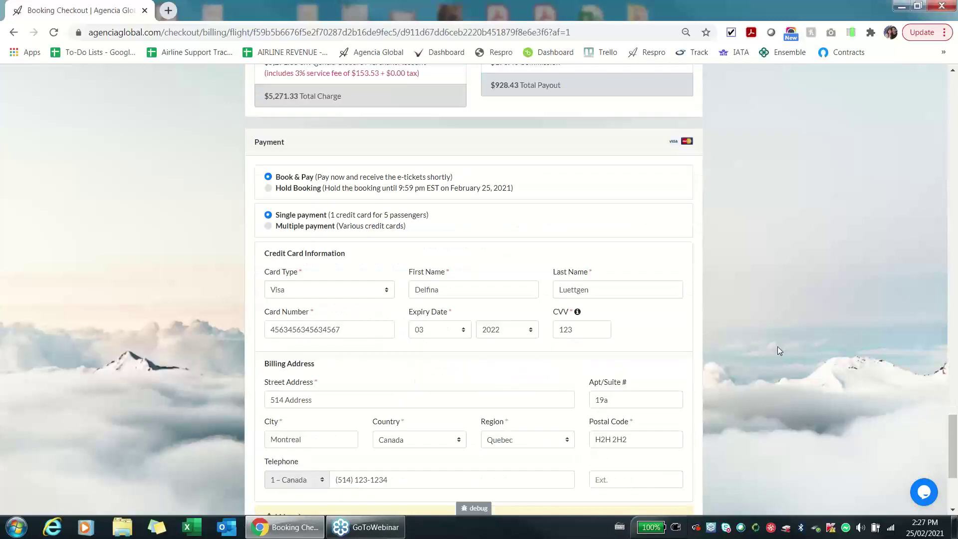
scroll(777, 346, "down", 1)
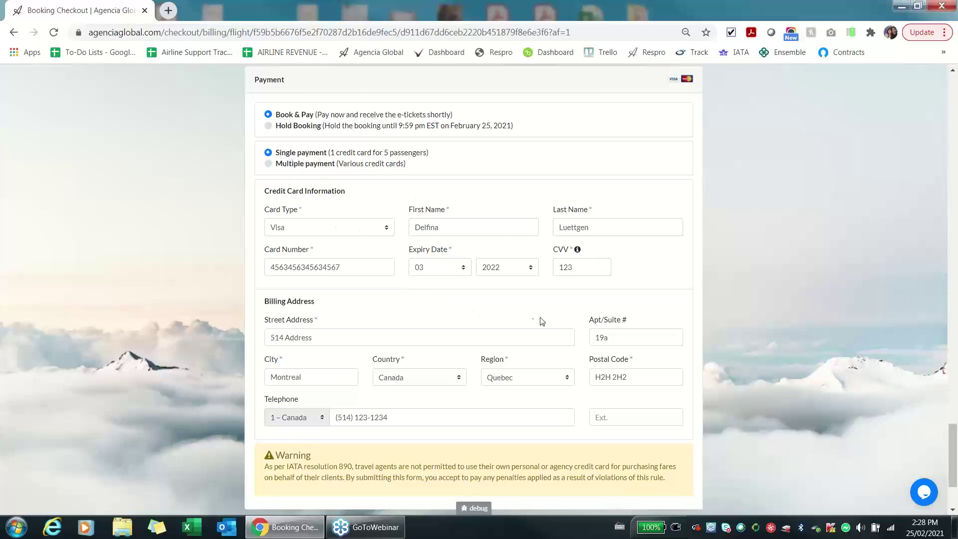
scroll(795, 272, "down", 3)
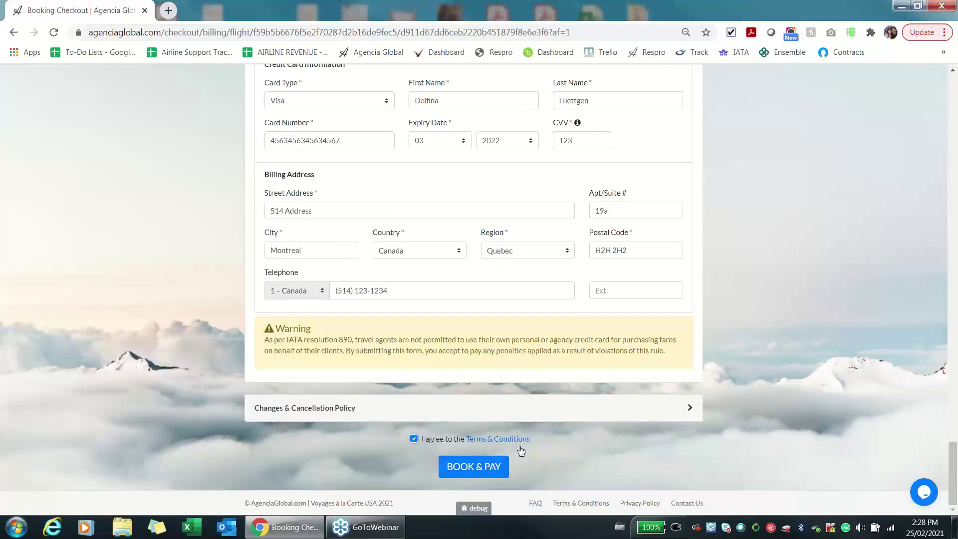
scroll(746, 344, "up", 3)
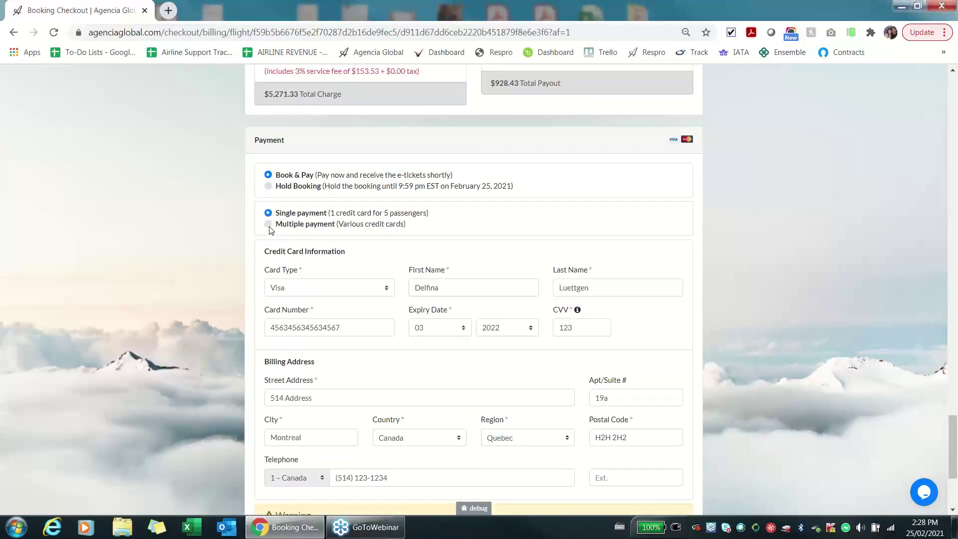
Choose Multiple payment split across 5 credit cards and review the per-passenger amounts.
left_click(269, 225)
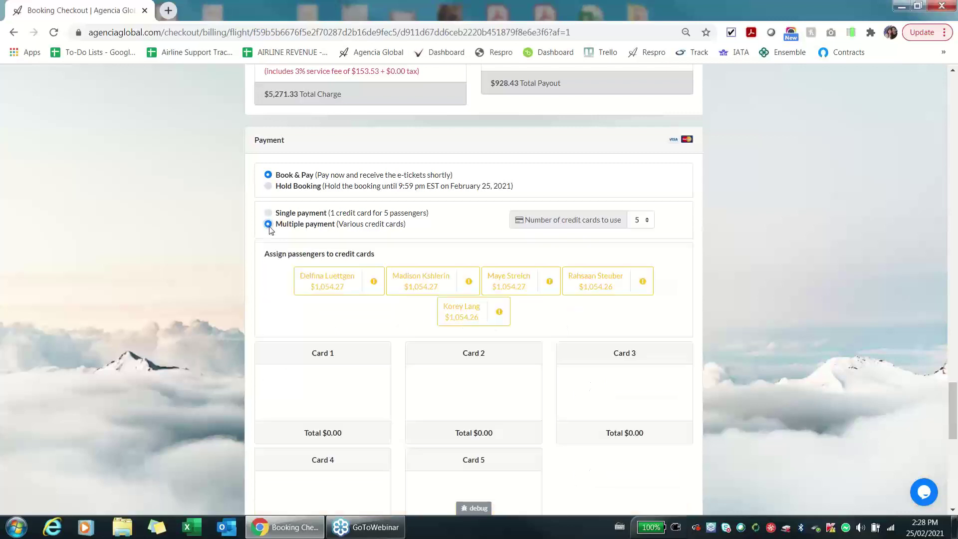
left_click(645, 220)
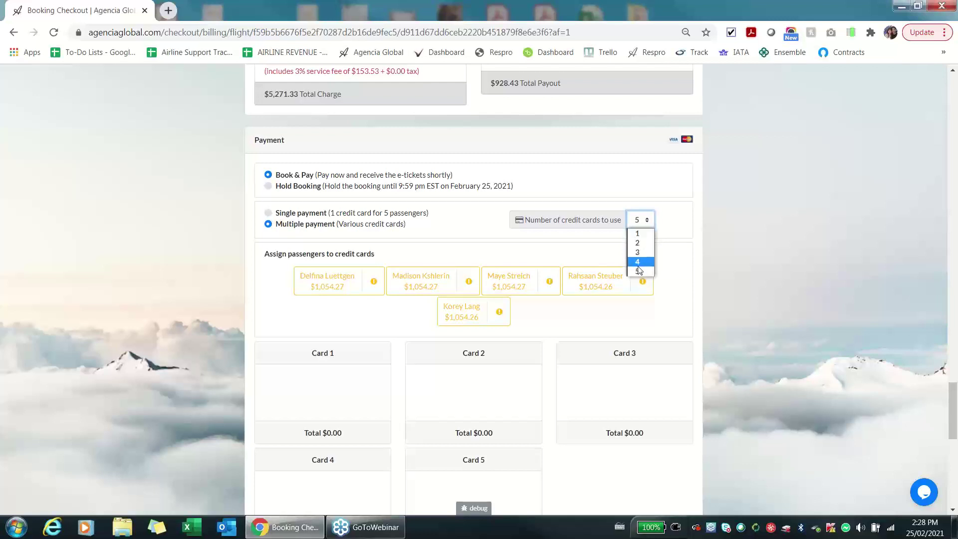
left_click(639, 272)
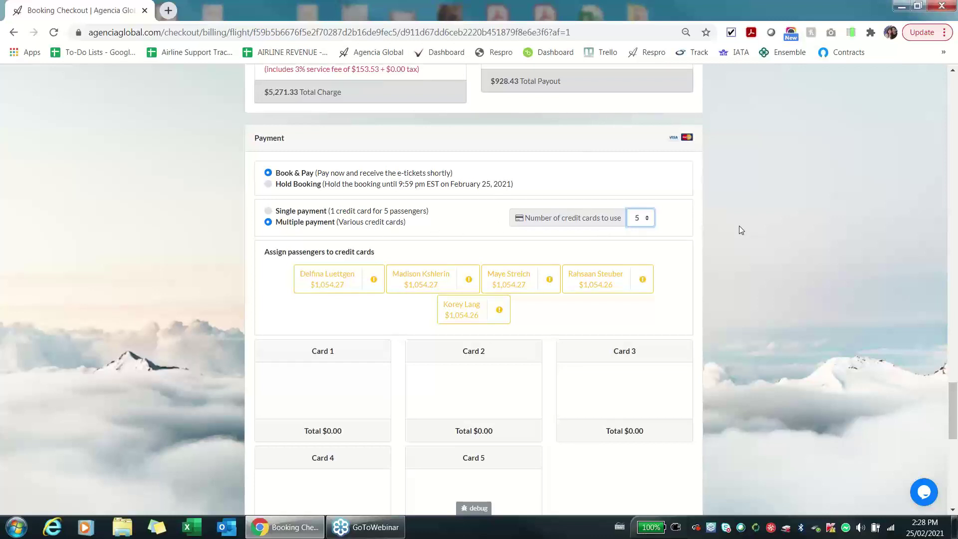
scroll(739, 227, "down", 4)
scroll(739, 226, "down", 5)
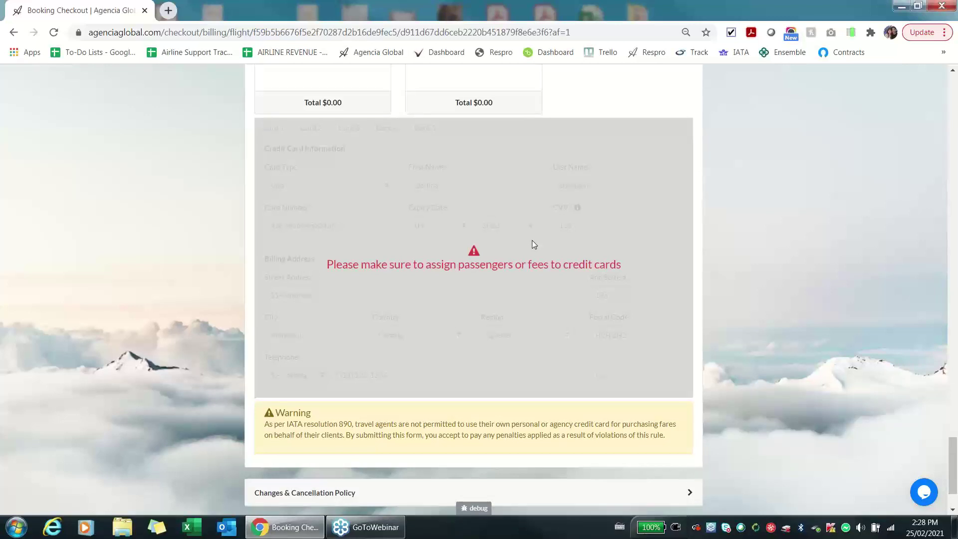
scroll(532, 240, "up", 5)
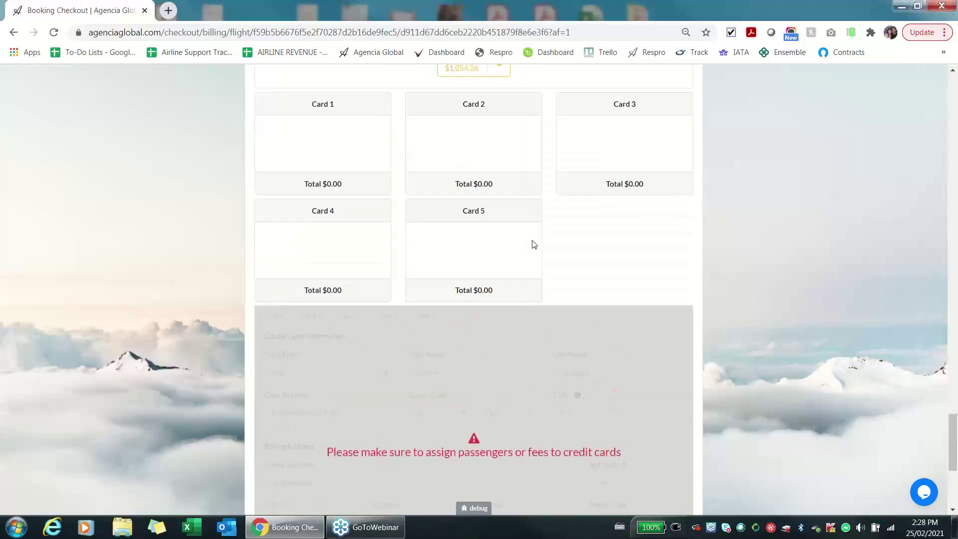
scroll(709, 317, "up", 1)
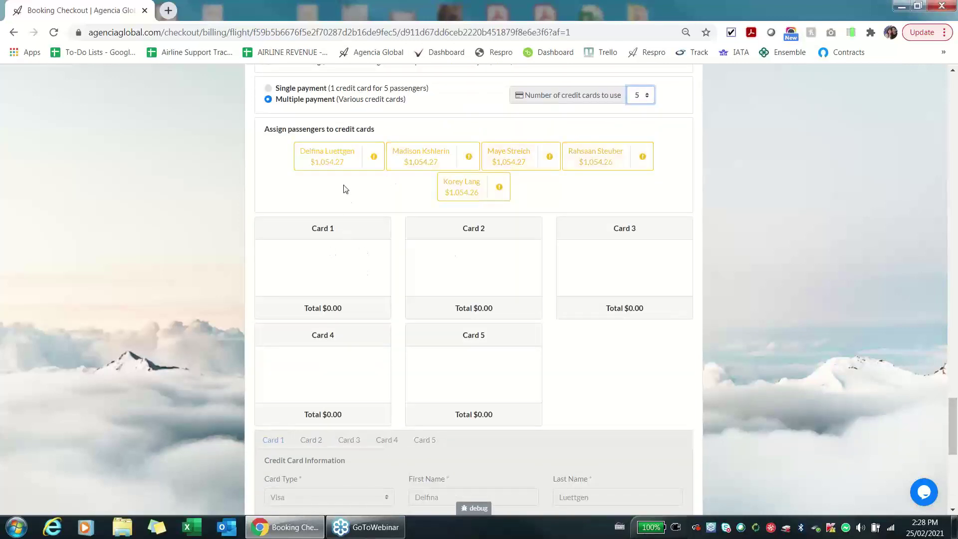
Drag one passenger onto each of Cards 1 through 5, about $1,054 per card.
left_click_drag(341, 155, 336, 262)
left_click_drag(420, 155, 438, 262)
left_click_drag(509, 156, 576, 261)
left_click_drag(597, 156, 332, 344)
left_click_drag(462, 187, 467, 359)
scroll(726, 295, "down", 4)
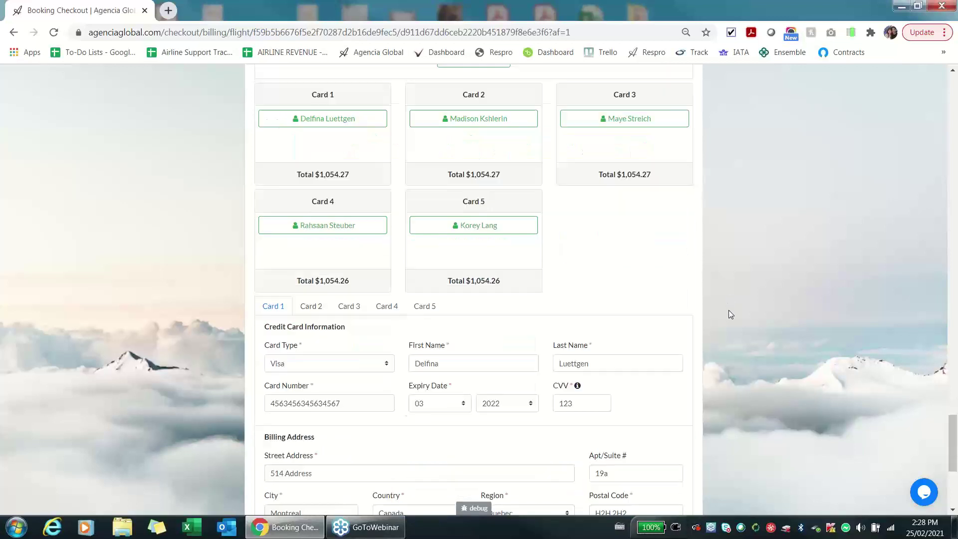
scroll(713, 328, "down", 1)
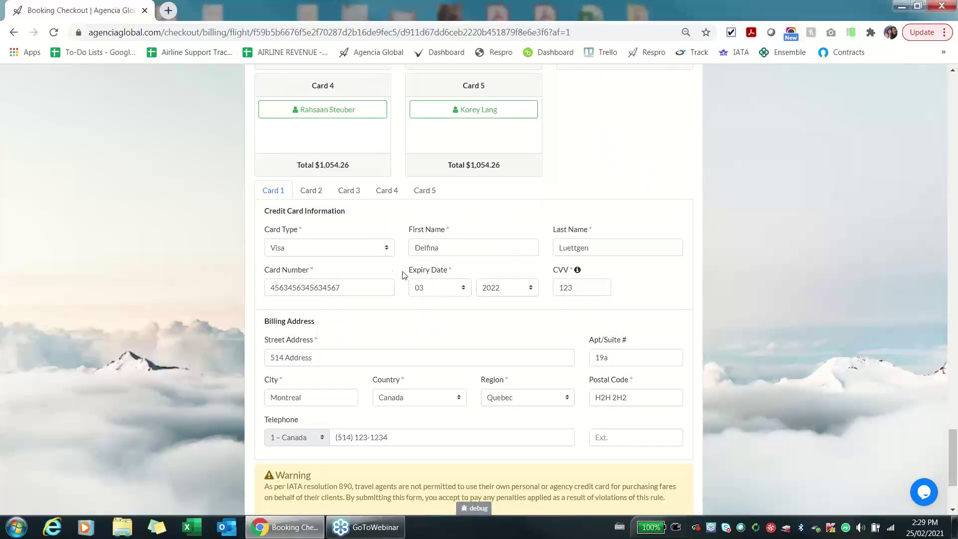
Enter a different cardholder first name on each of Cards 2, 3, 4 and 5.
left_click(310, 195)
double_click(449, 251)
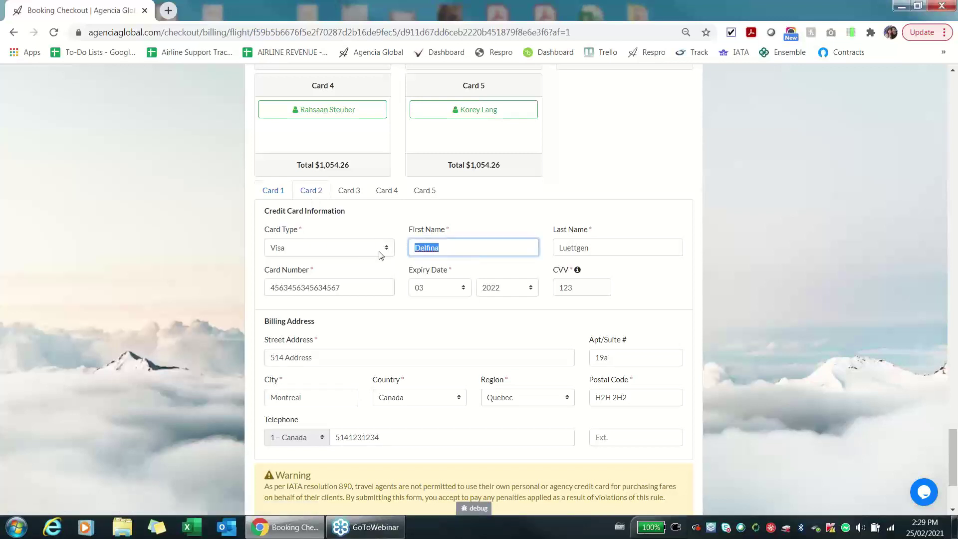
type("Jimmy")
left_click(349, 192)
type("Bruce")
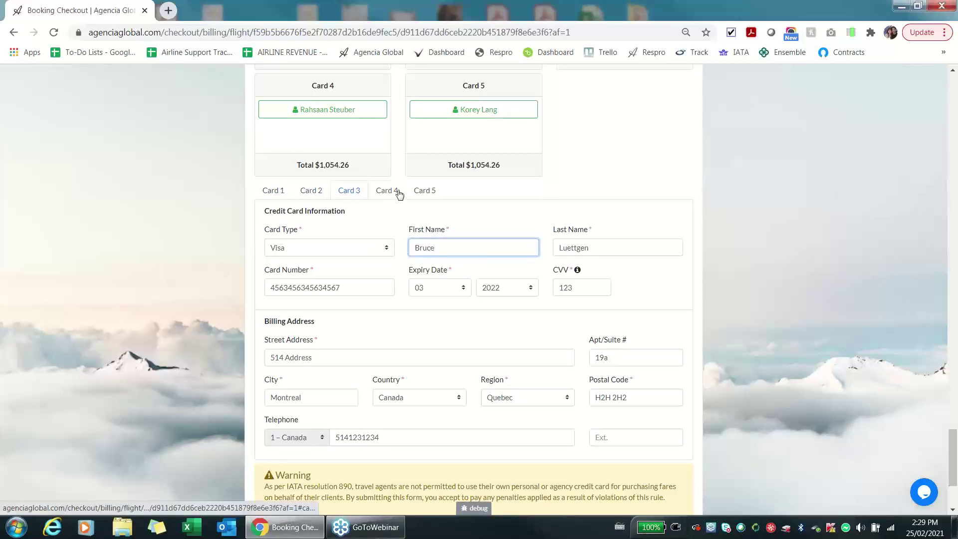
left_click(398, 193)
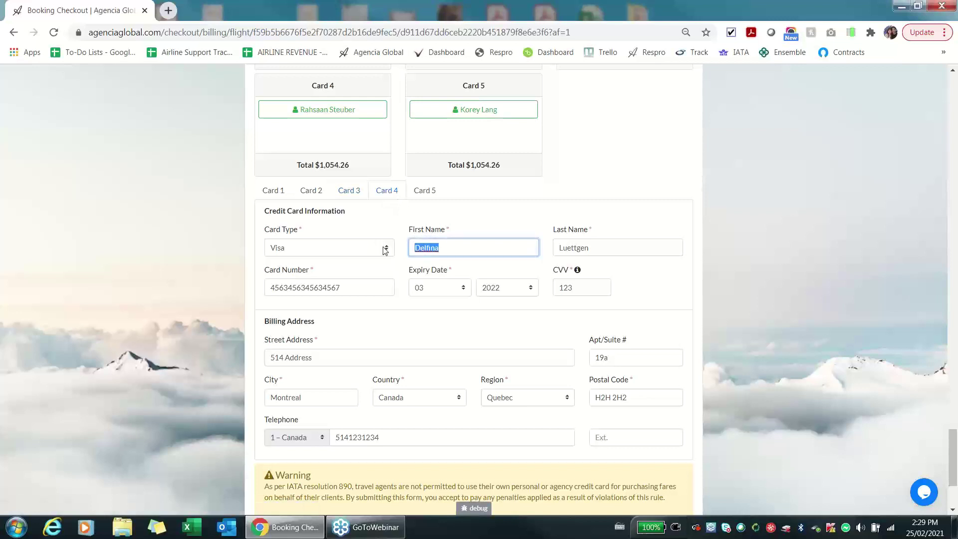
type("Doug")
left_click(434, 192)
type("Dallas")
Review the details on the Card 1 to Card 4 tabs, ending on Card 2.
left_click(273, 191)
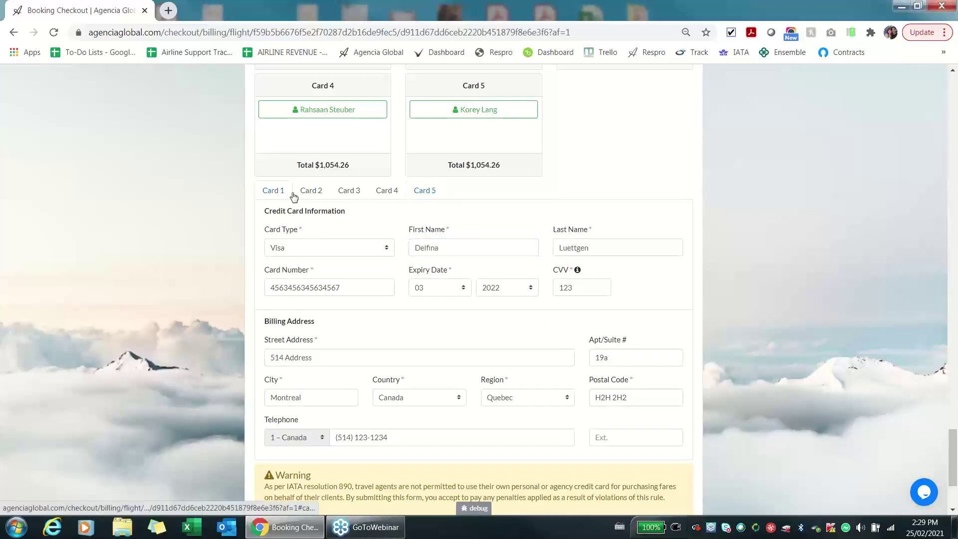
left_click(326, 192)
left_click(349, 194)
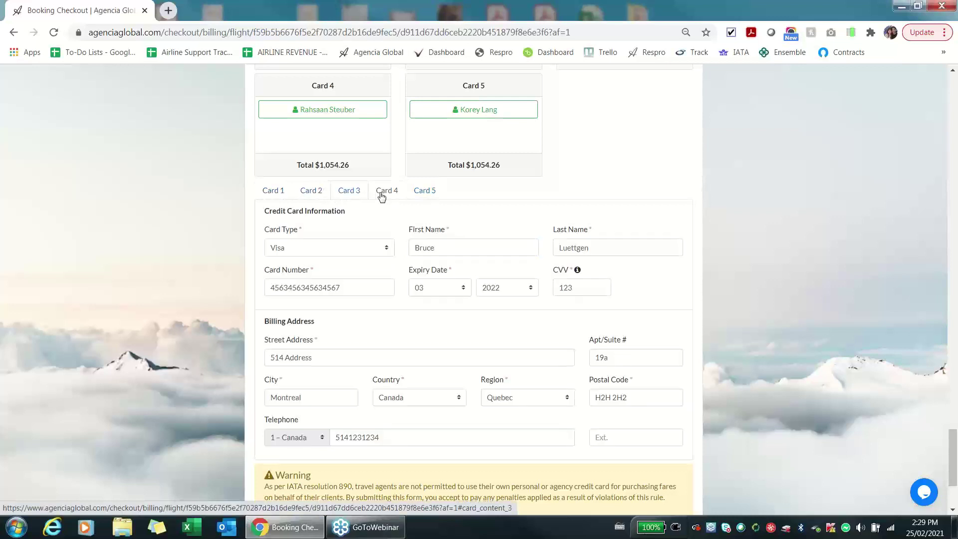
left_click(382, 195)
left_click(311, 191)
scroll(735, 243, "down", 3)
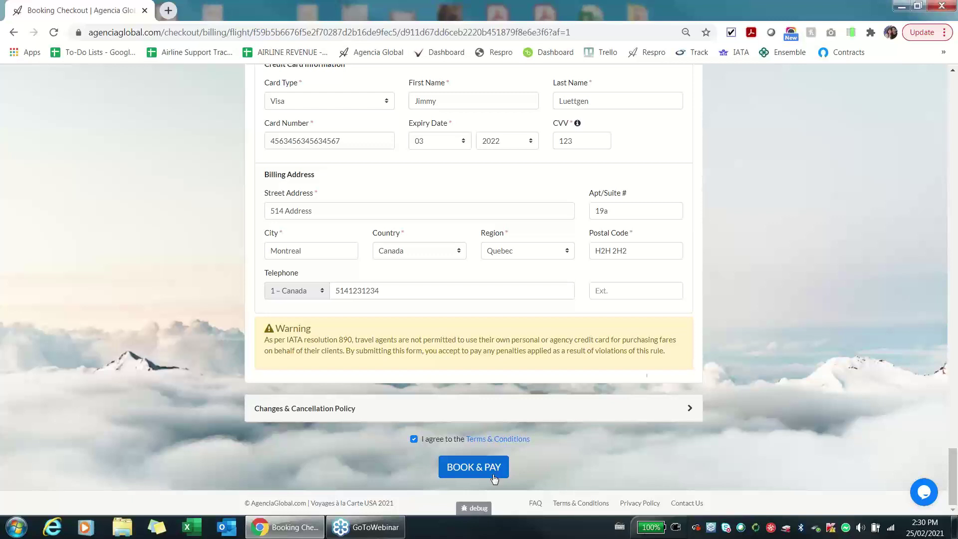
Reduce payment to 2 credit cards and move two passengers from Card 1 onto Card 2.
scroll(708, 312, "up", 9)
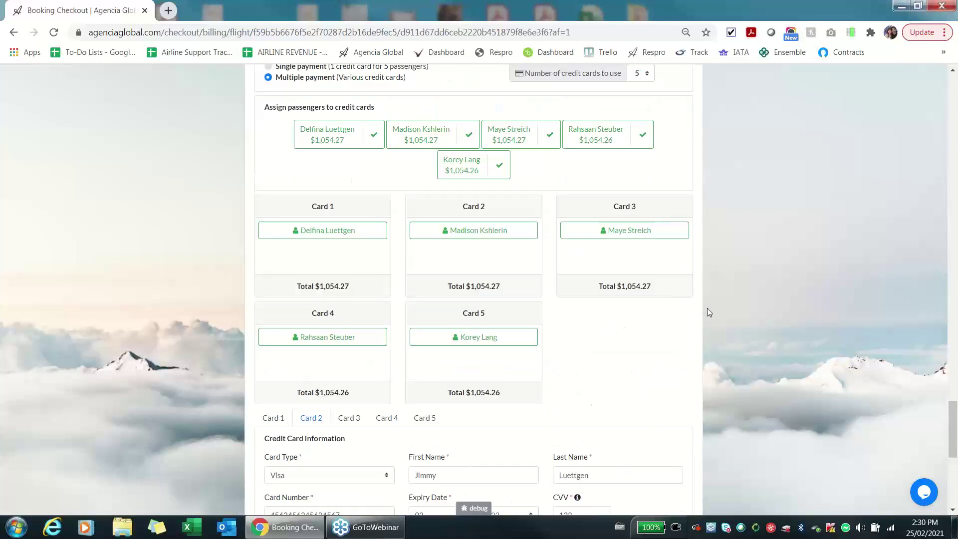
left_click(646, 138)
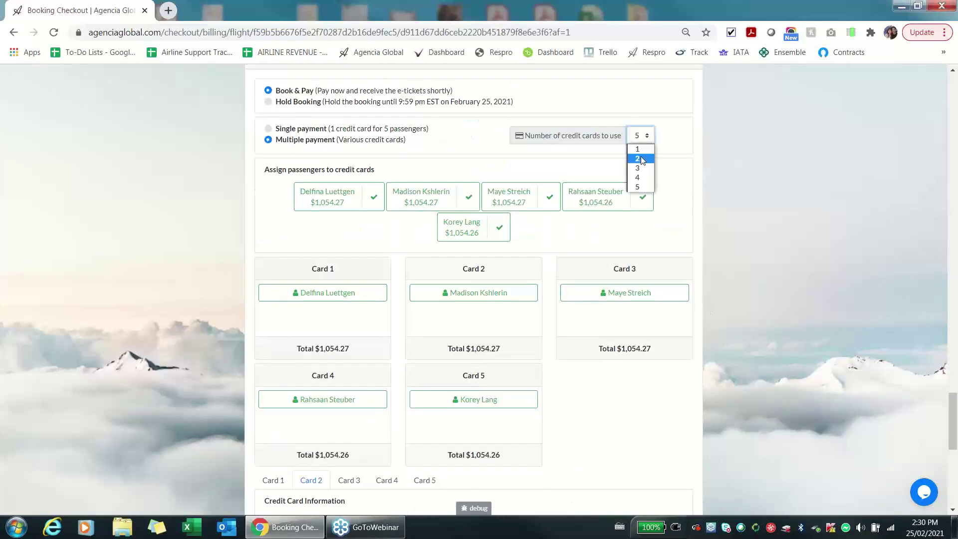
left_click(642, 159)
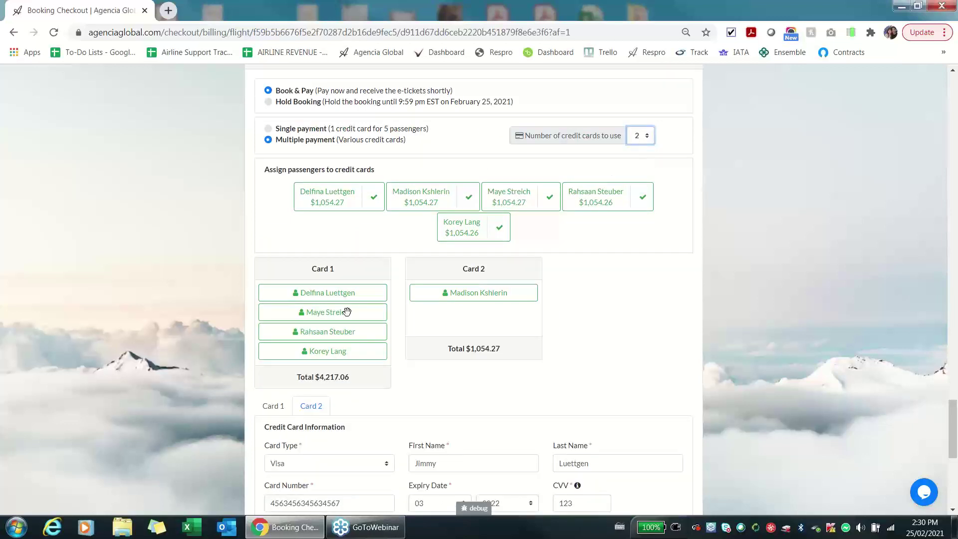
left_click_drag(346, 313, 488, 309)
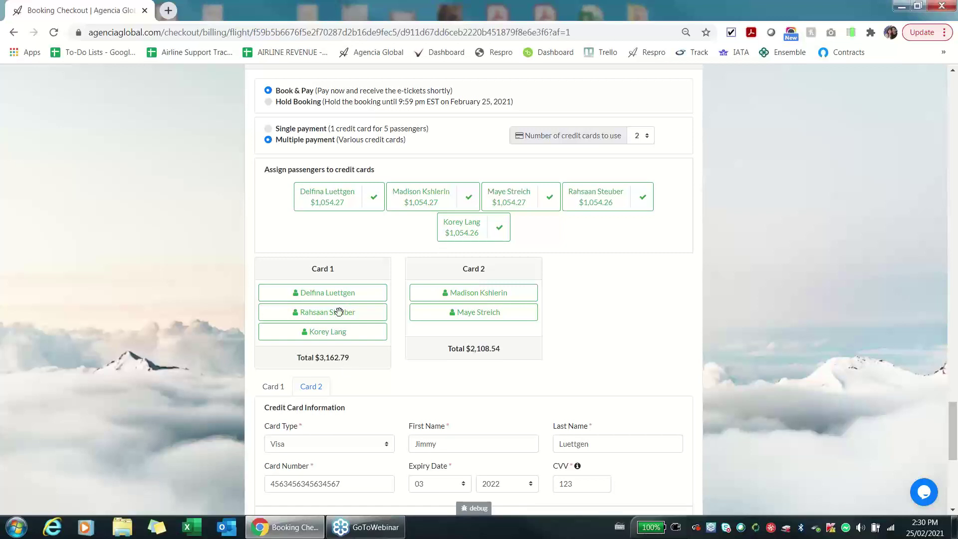
left_click_drag(354, 318, 480, 332)
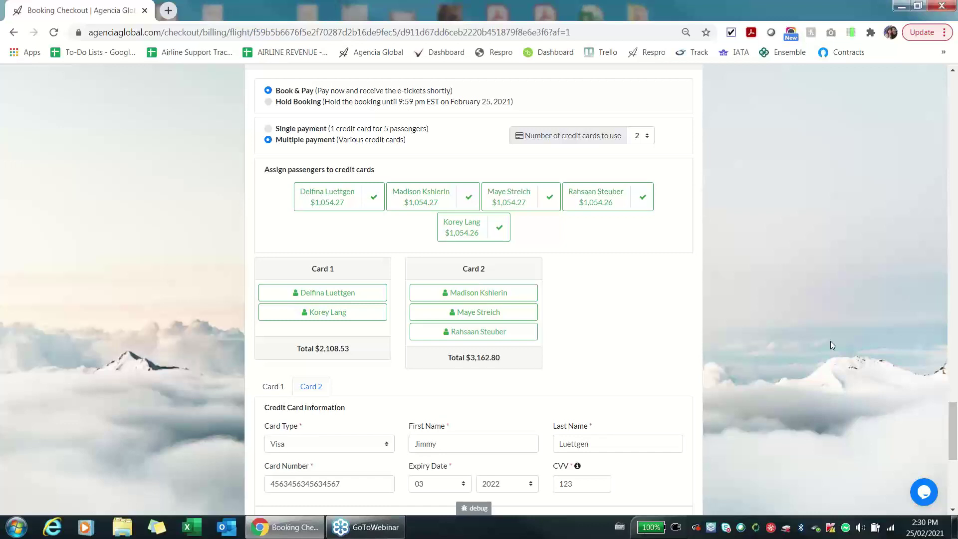
Type the agent's login e-mail address into the browser address bar, then refocus the checkout page.
left_click(586, 33)
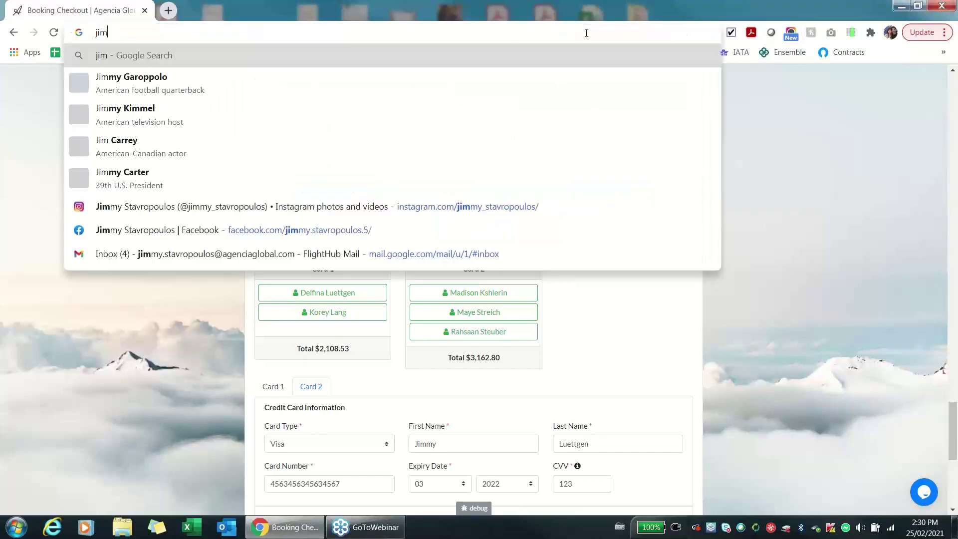
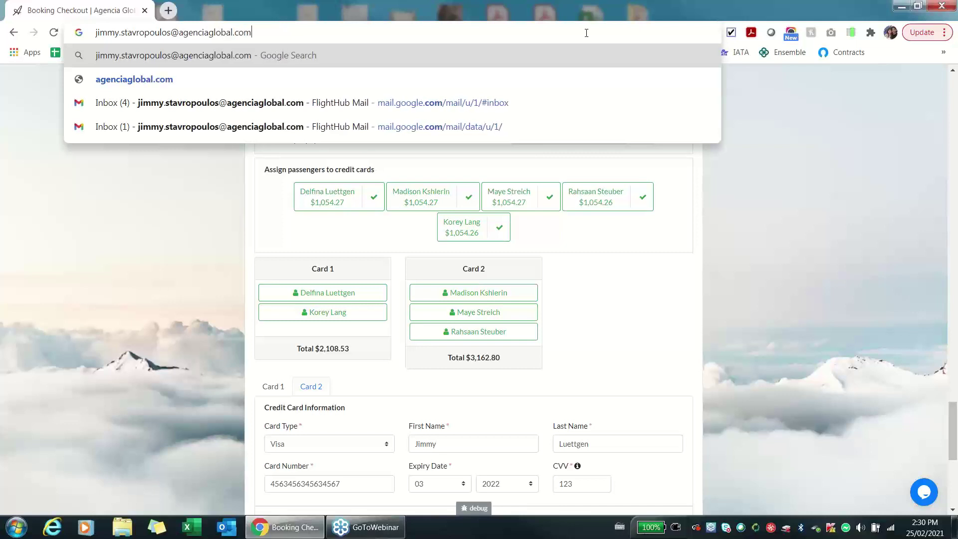
key("ctrl+a")
left_click(747, 193)
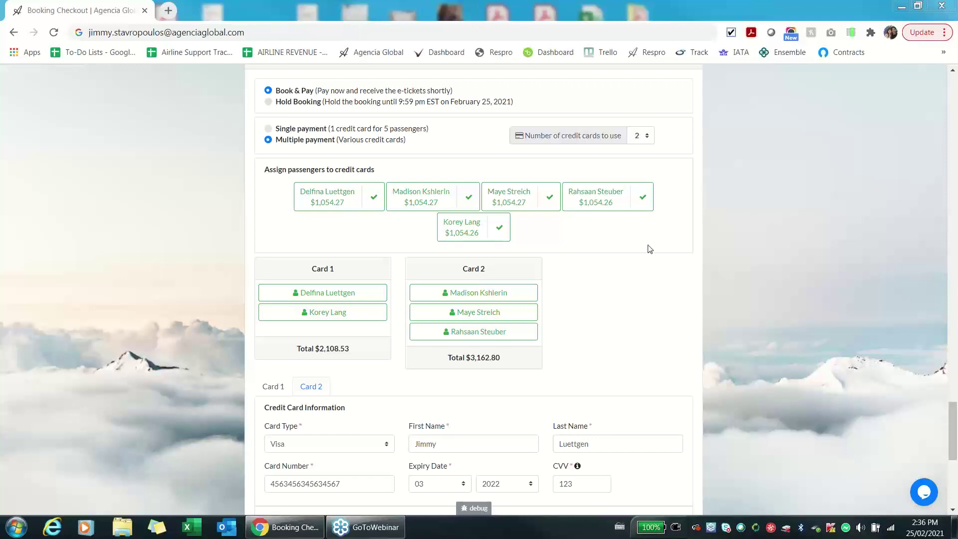
Scroll to the top and return to Search Flights via the Agencia Global logo.
scroll(681, 263, "up", 20)
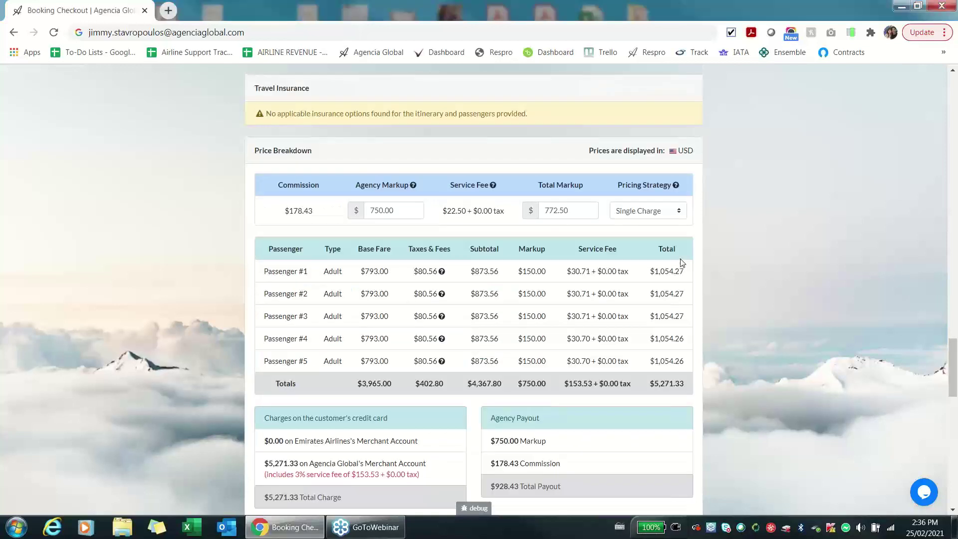
scroll(681, 263, "up", 9)
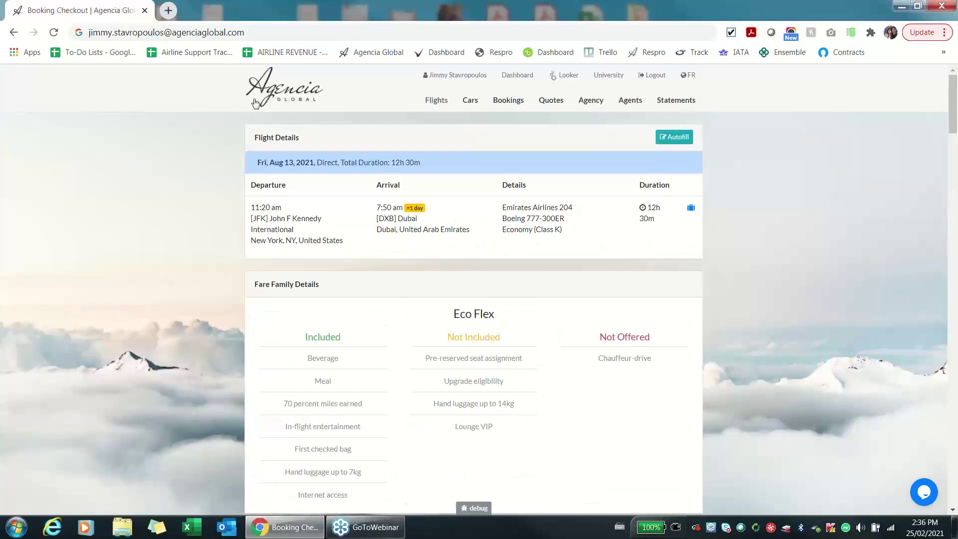
left_click(286, 99)
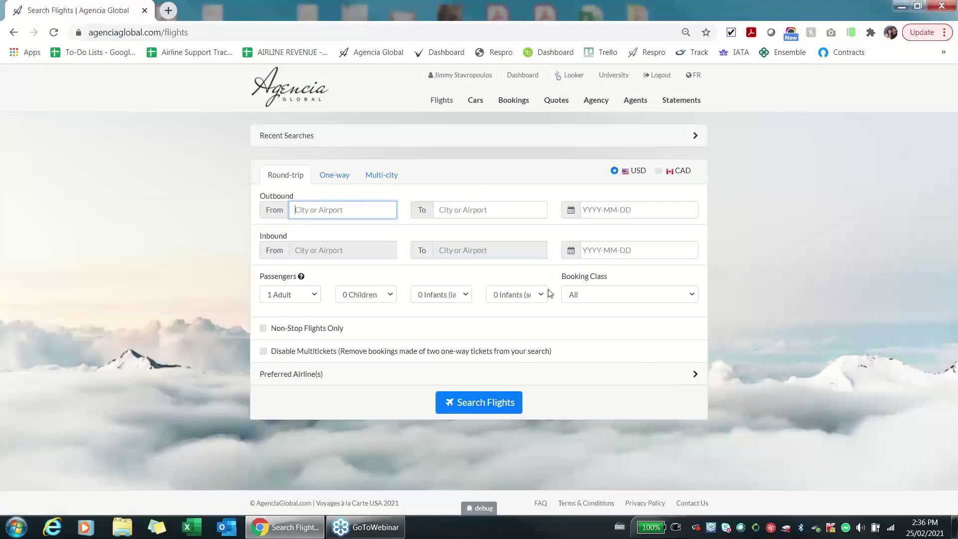
Set the booking class to Business, bring up the live chat form, then go to Contact Us.
left_click(623, 303)
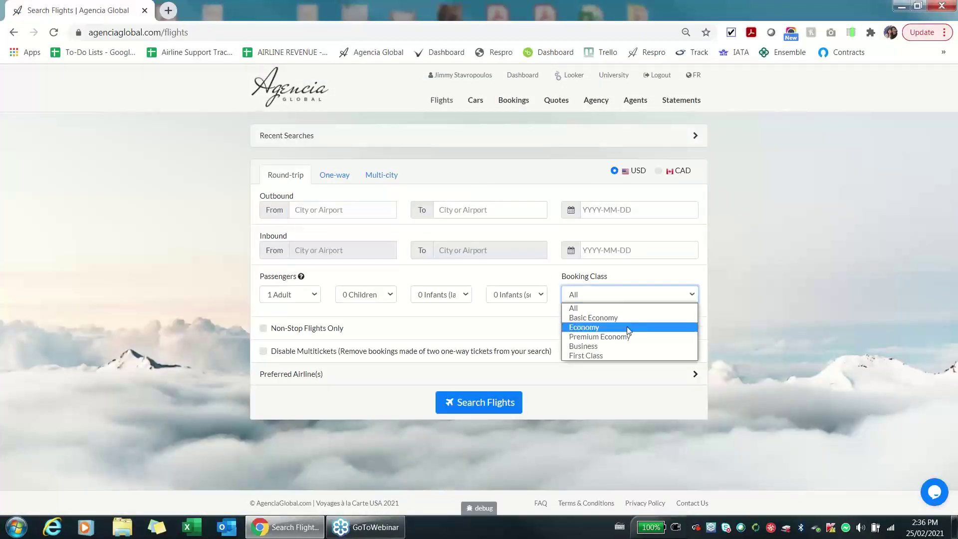
left_click(629, 348)
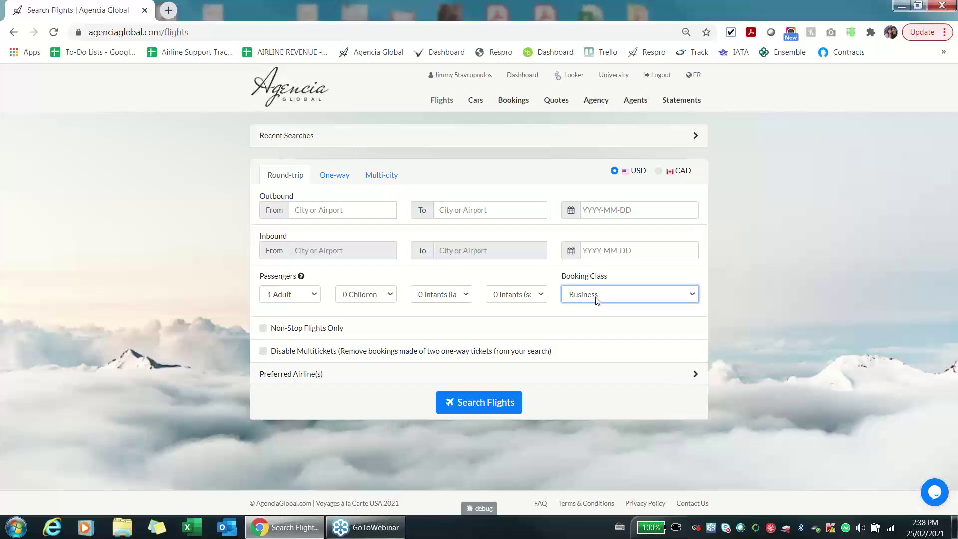
left_click(926, 497)
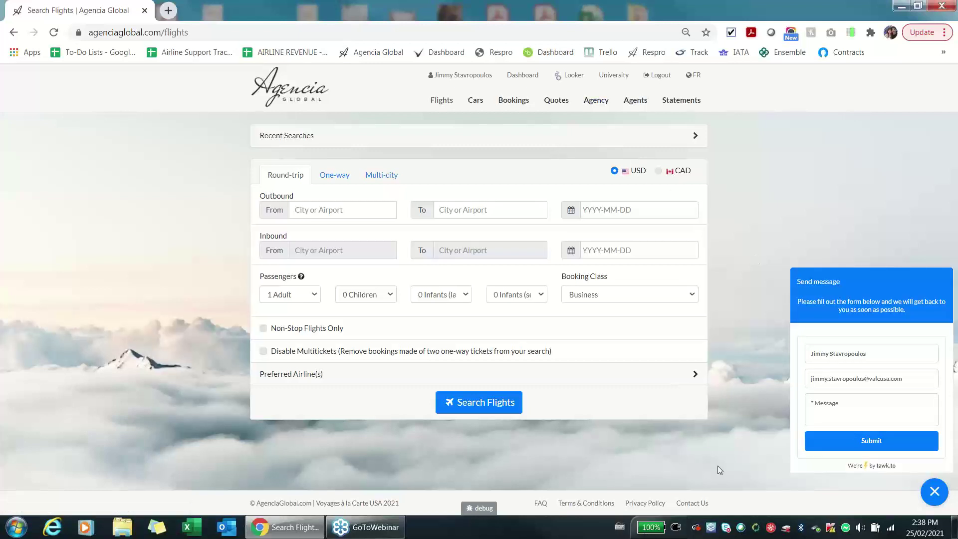
left_click(697, 502)
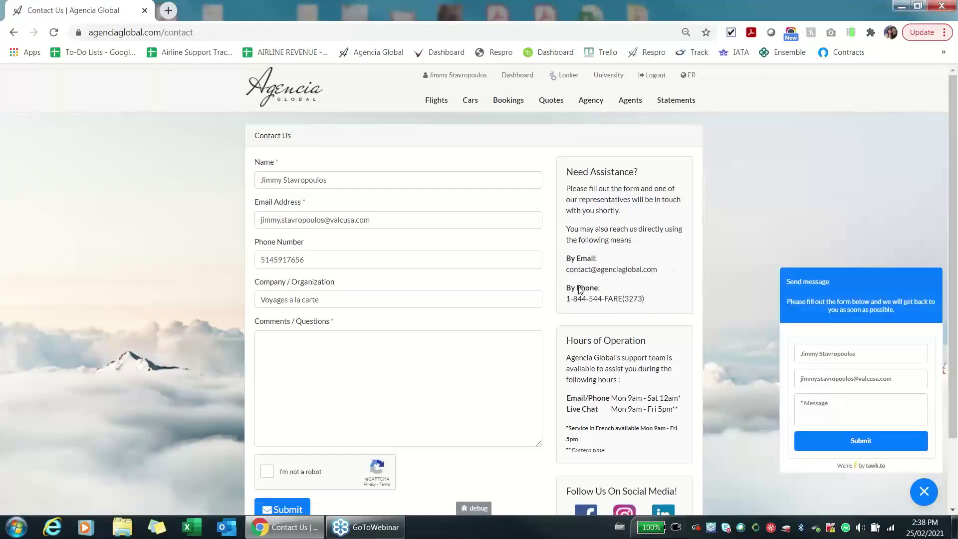
Close the live chat message panel on the Contact Us page.
left_click(926, 492)
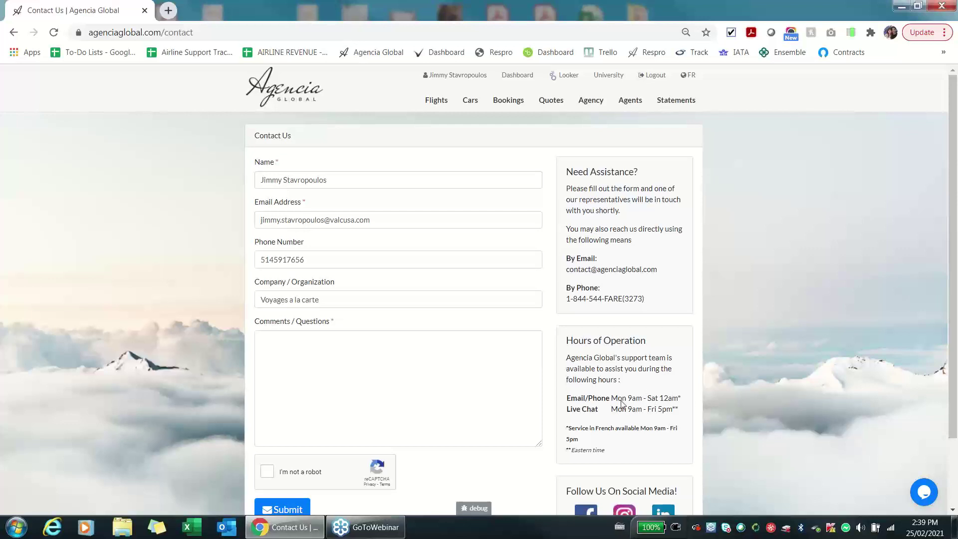
left_click_drag(566, 299, 623, 302)
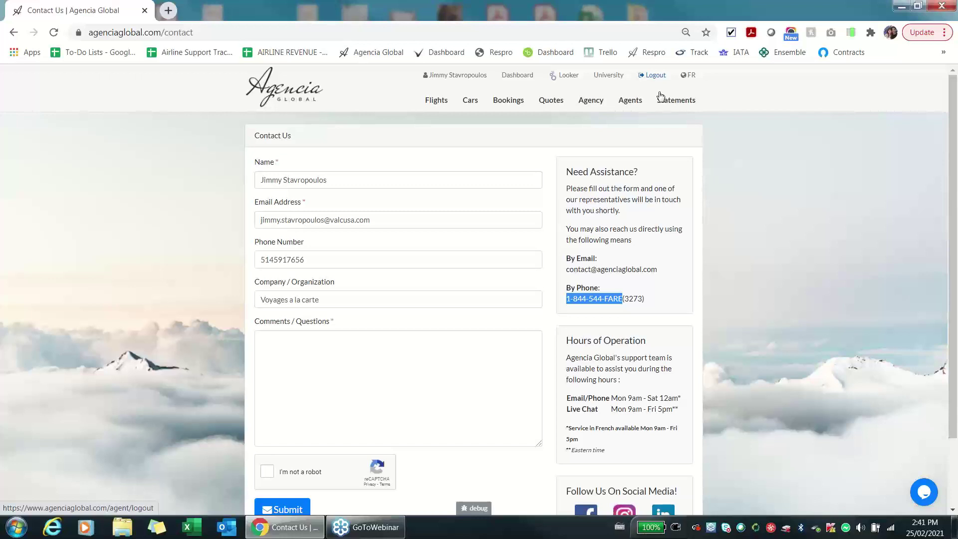
Log out, return to the home page via the Agencia logo, and open the Register form.
left_click(652, 75)
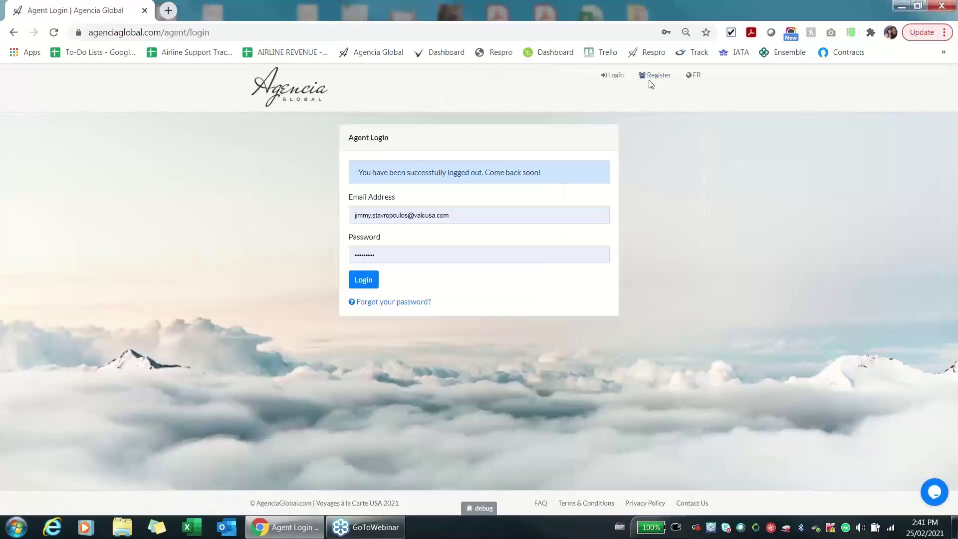
left_click(345, 106)
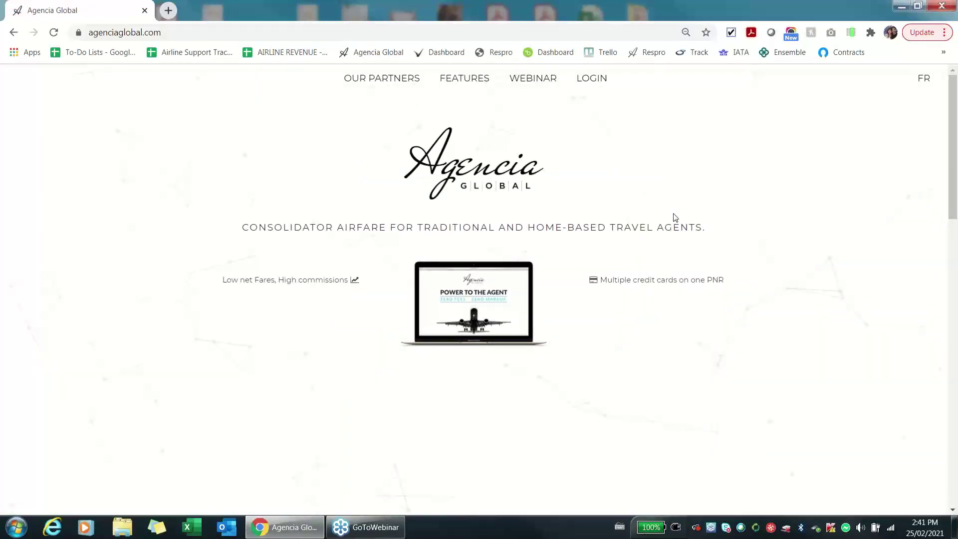
scroll(767, 81, "down", 5)
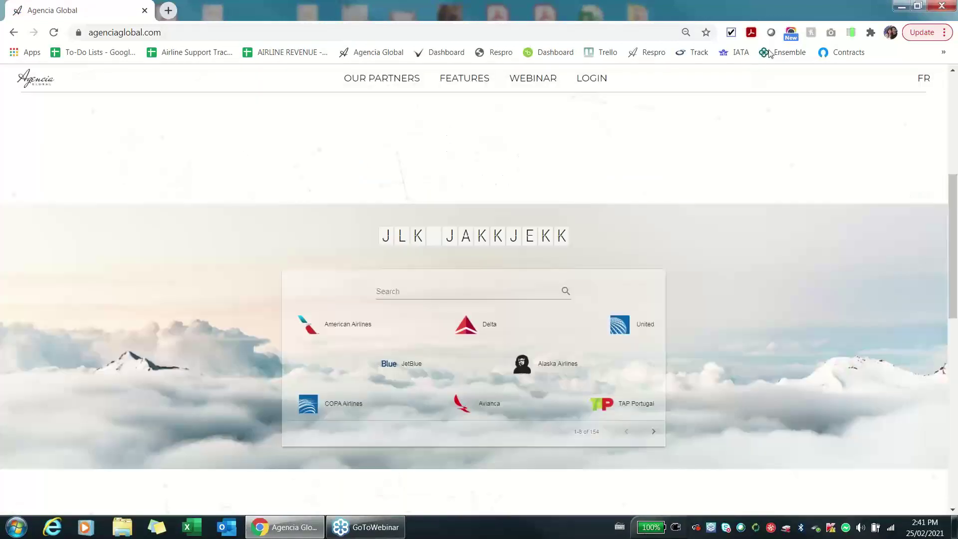
left_click(750, 100)
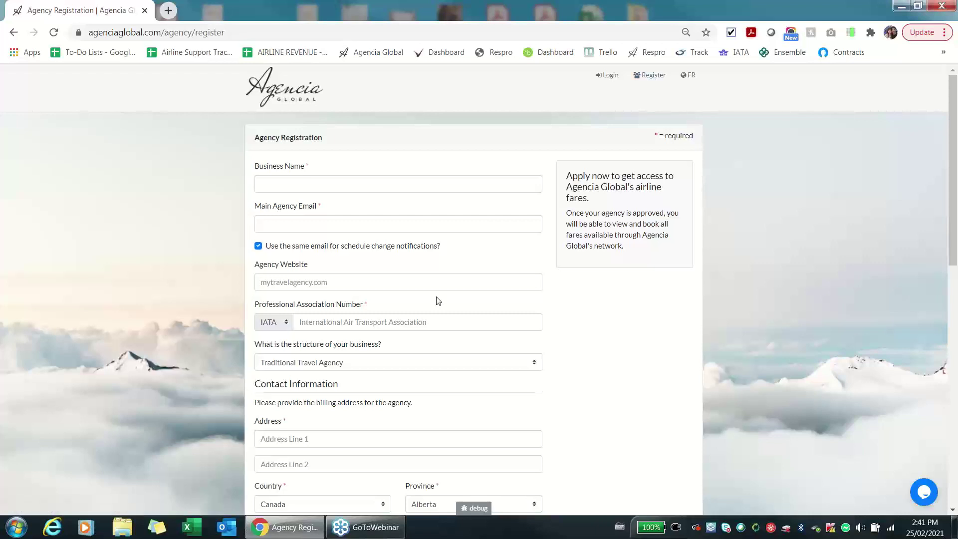
left_click(286, 323)
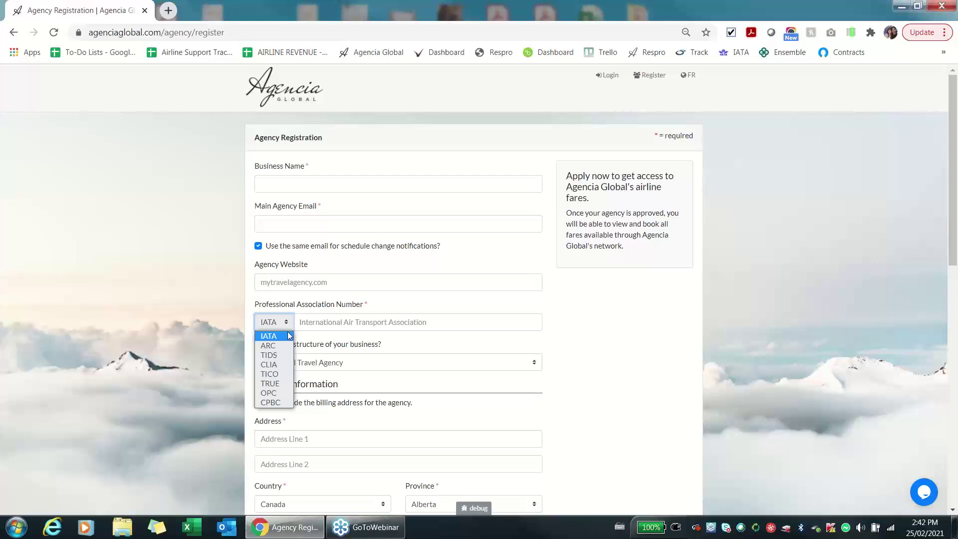
Type the agent's e-mail address into Chrome's address bar without opening it, then reselect it.
left_click(250, 30)
left_click(250, 30)
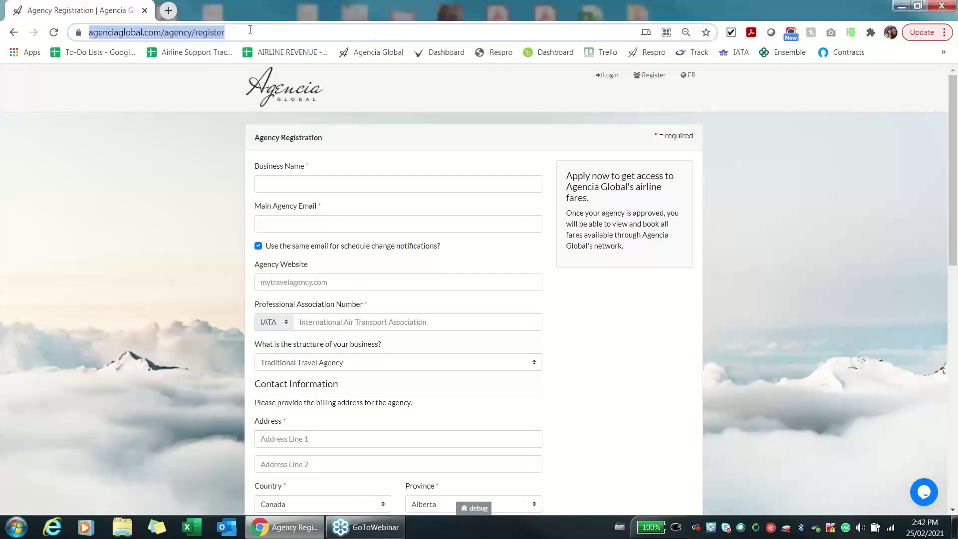
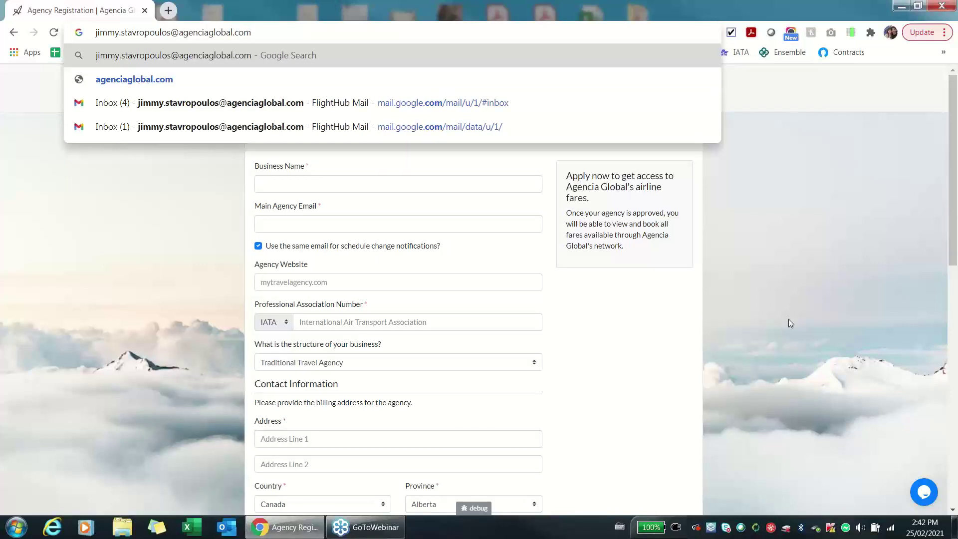
left_click(757, 279)
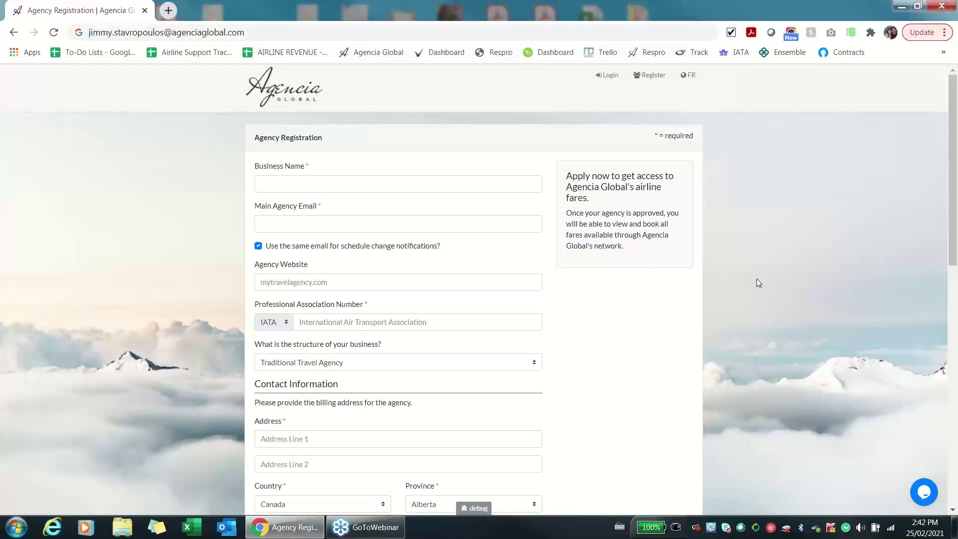
left_click(273, 32)
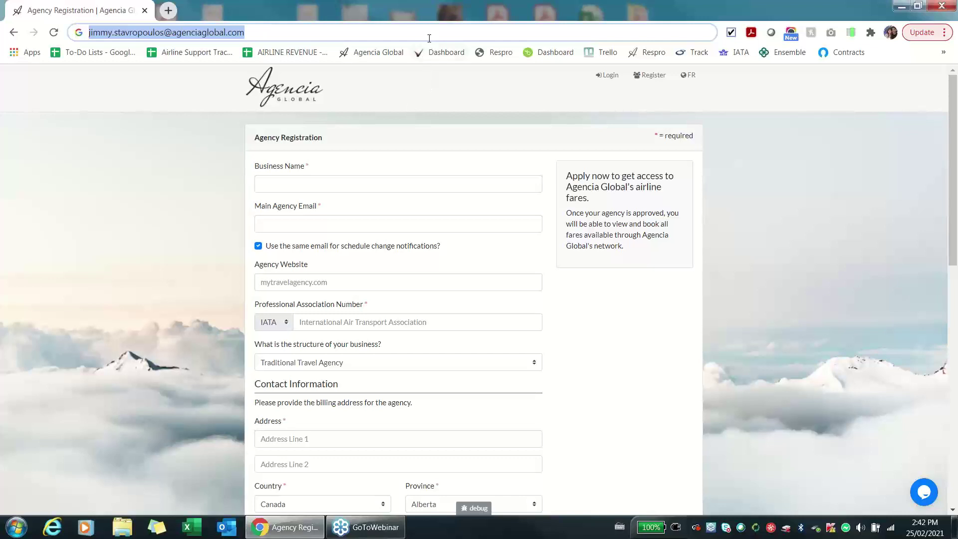
Load the Agencia Global home page and reopen the Agency Registration form from it.
left_click(290, 89)
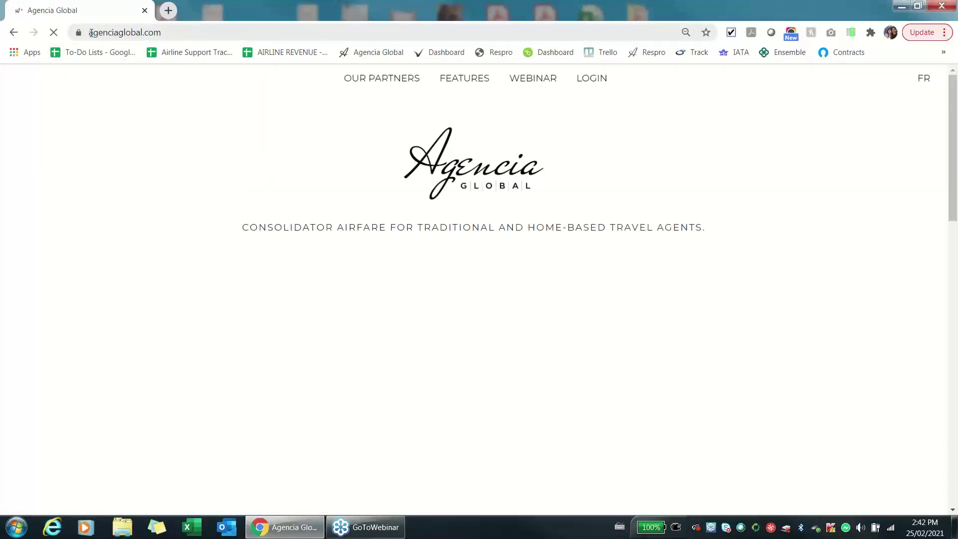
left_click(163, 33)
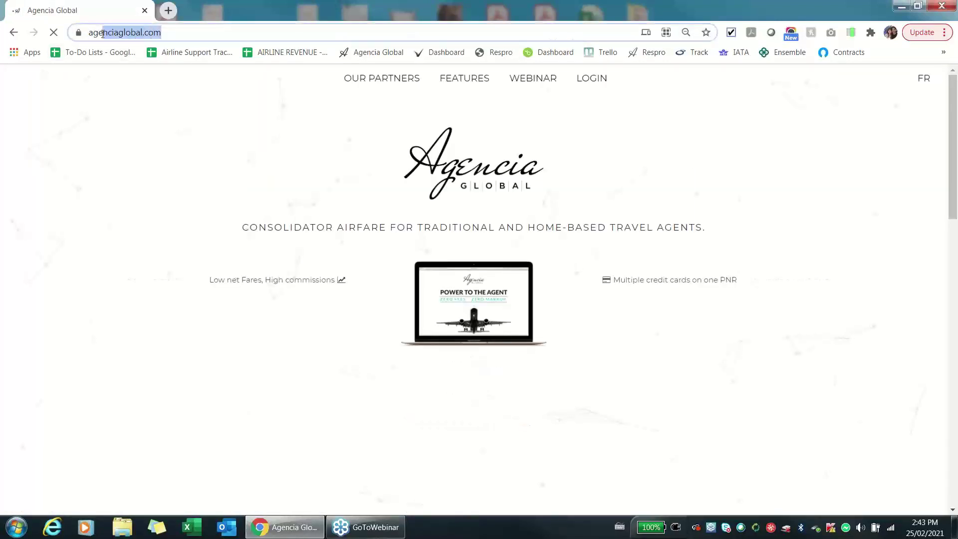
left_click(544, 144)
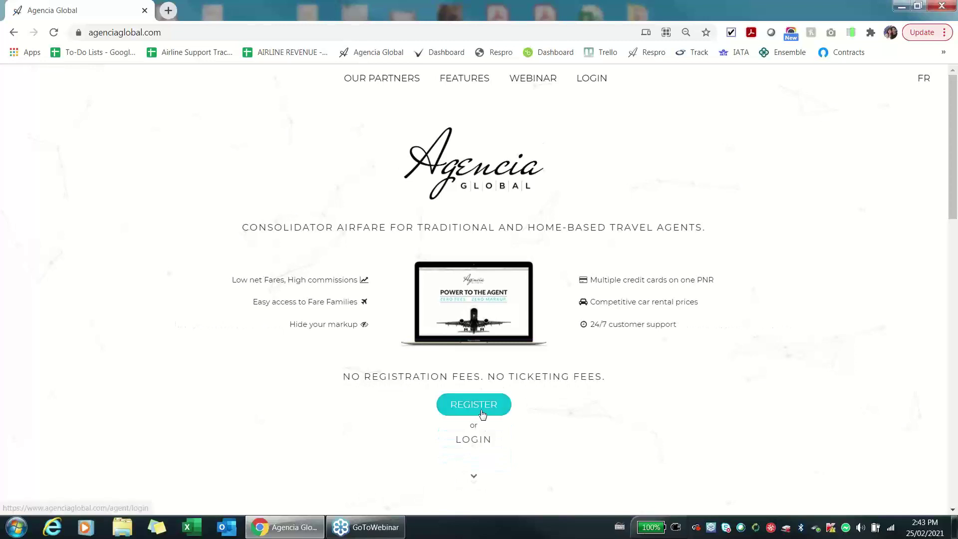
left_click(489, 405)
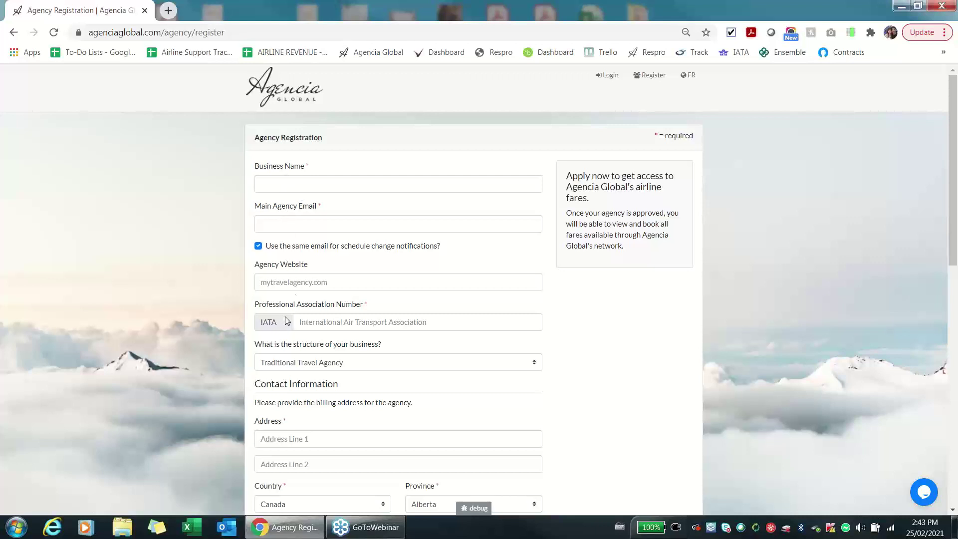
left_click(274, 321)
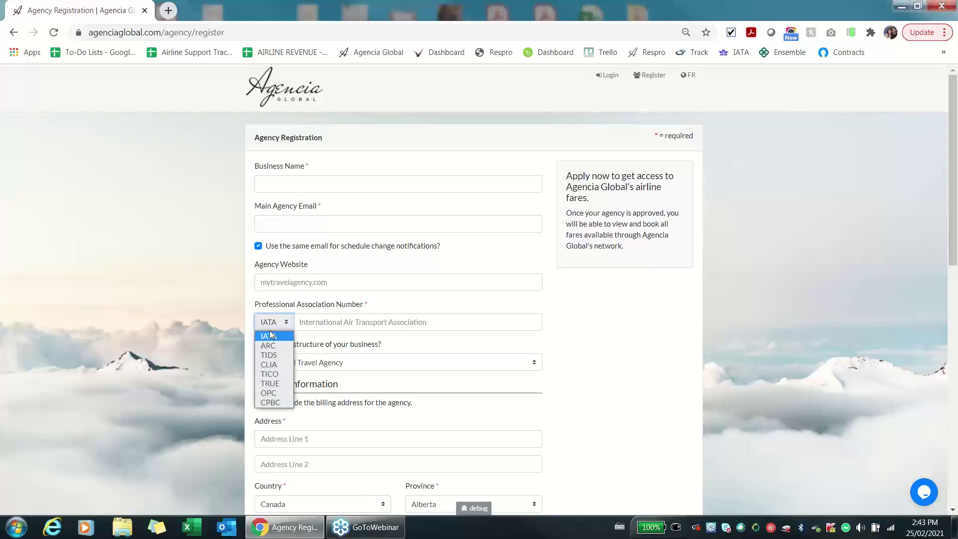
left_click(224, 370)
scroll(227, 368, "down", 5)
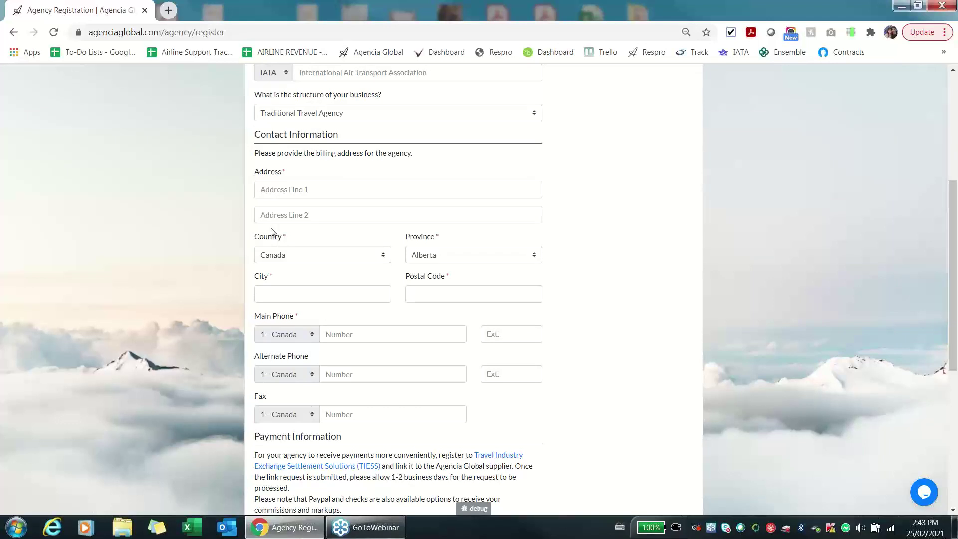
scroll(277, 415, "down", 6)
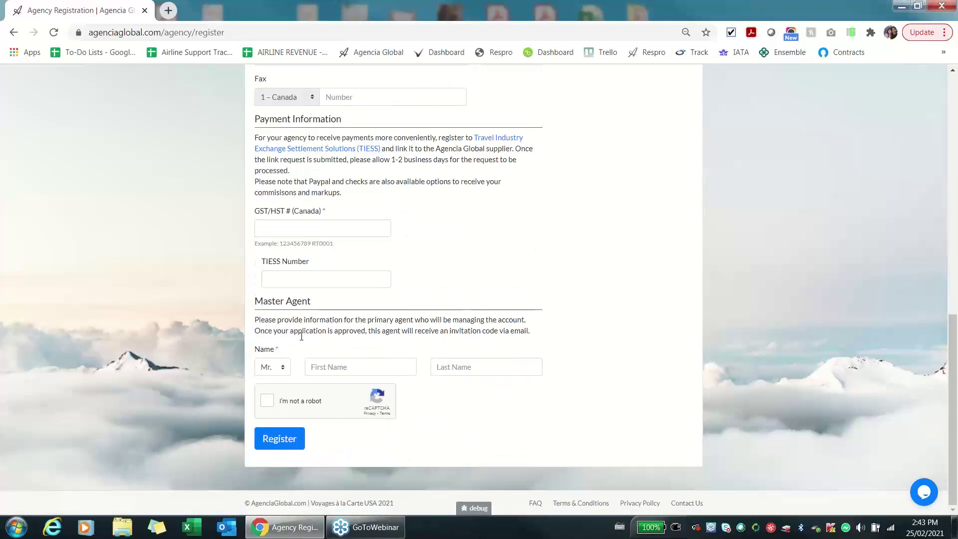
left_click(286, 368)
left_click(332, 368)
left_click(484, 367)
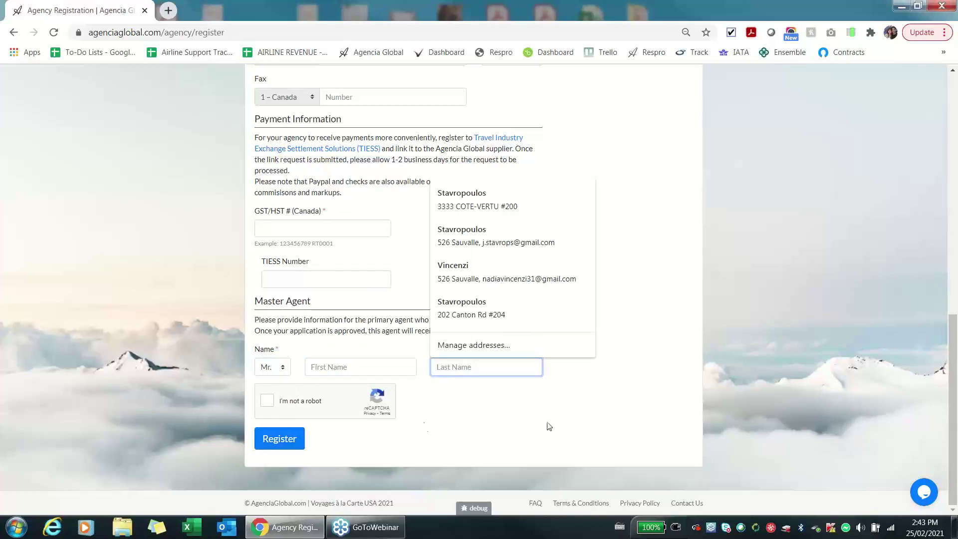
left_click(643, 409)
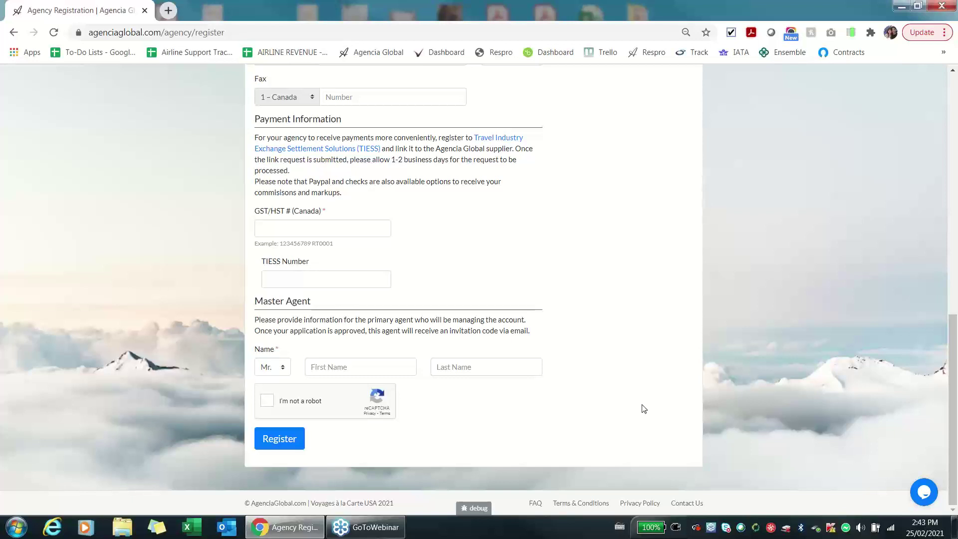
Return to the home page, toggle a sticky note, and type the agent's e-mail into the address bar.
scroll(643, 409, "up", 15)
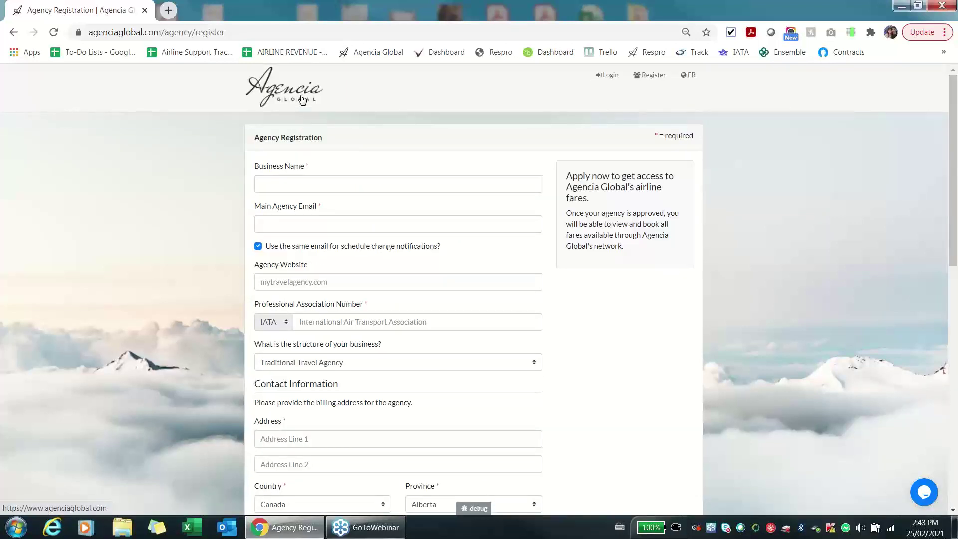
left_click(302, 100)
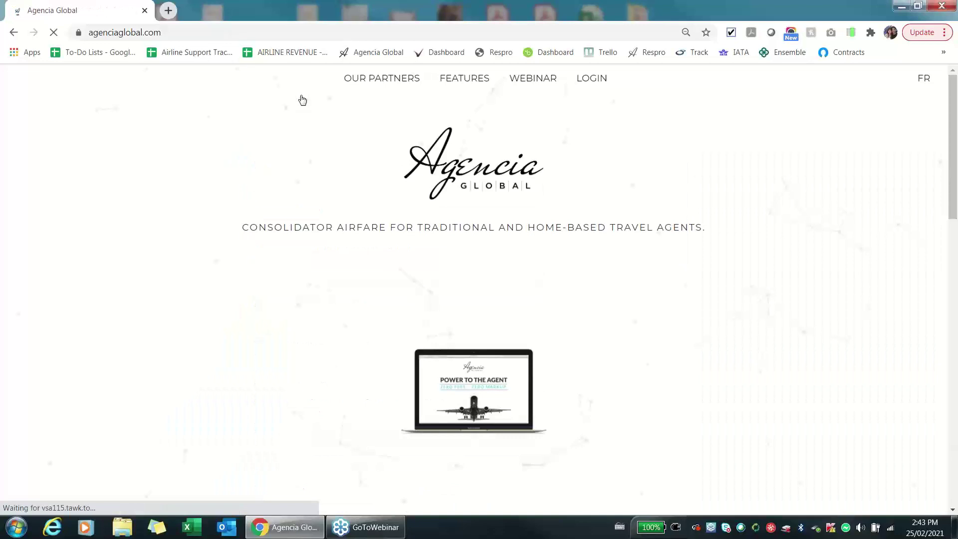
left_click(156, 527)
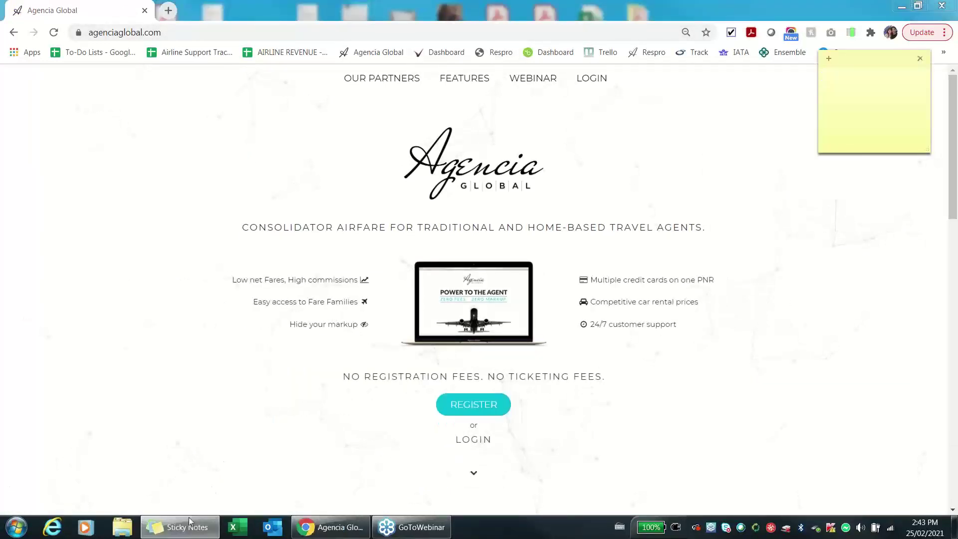
left_click(189, 528)
left_click(189, 527)
left_click(189, 527)
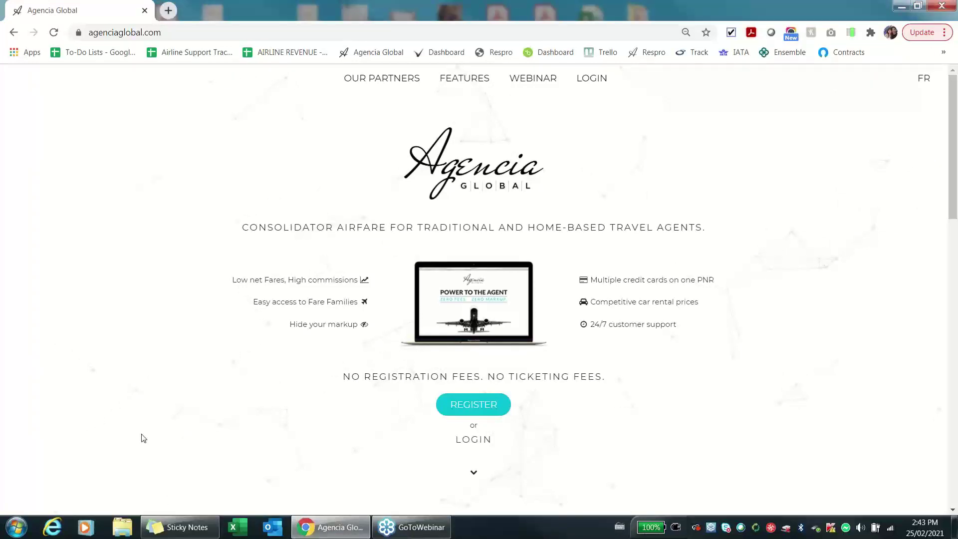
left_click(215, 38)
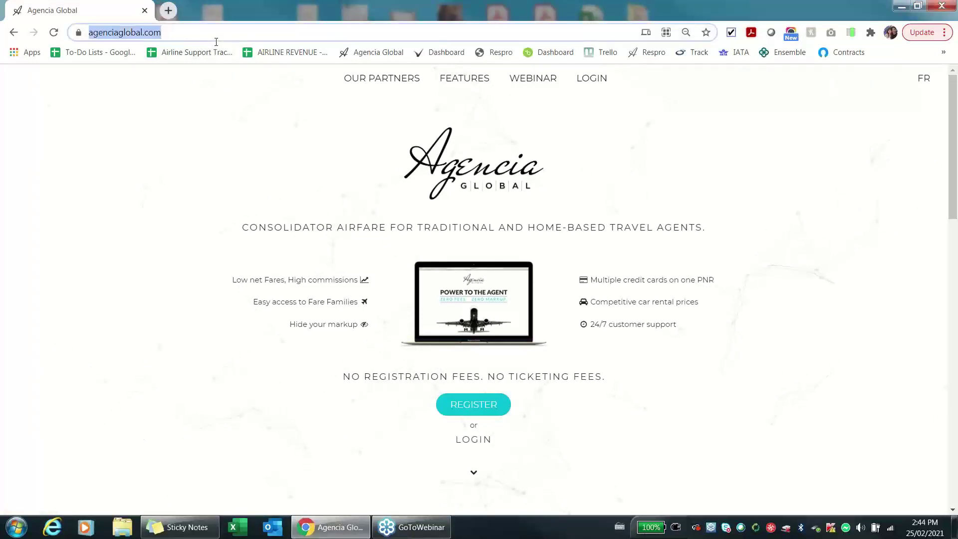
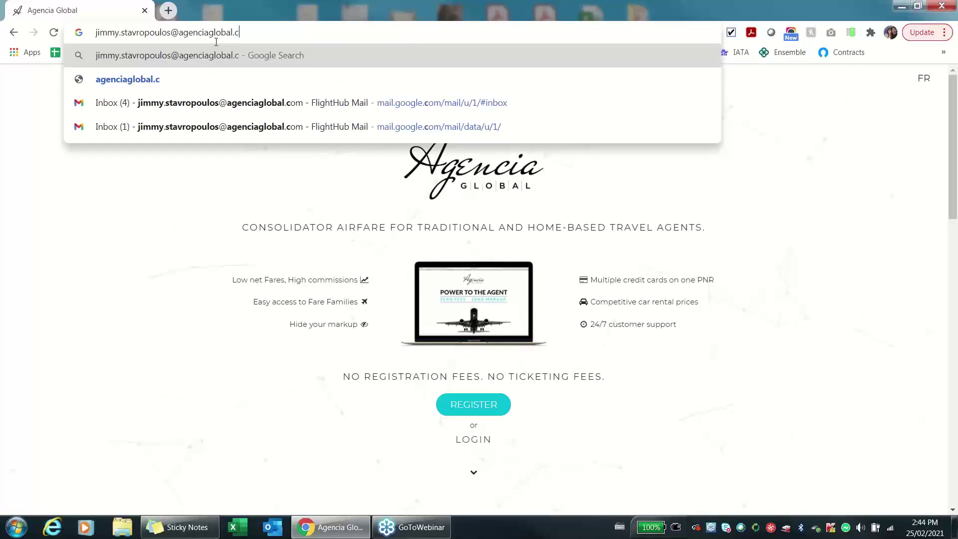
Close the address suggestions, keeping the agent's e-mail in the address bar above the home page.
left_click(189, 210)
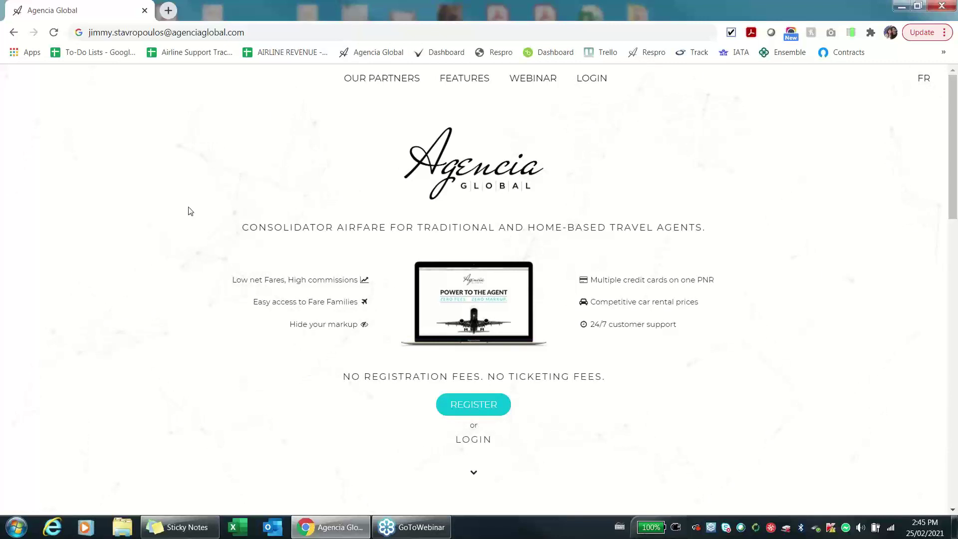
Write the agent's e-mail on a yellow sticky note, widen it to one line, and centre it.
mouse_move(204, 524)
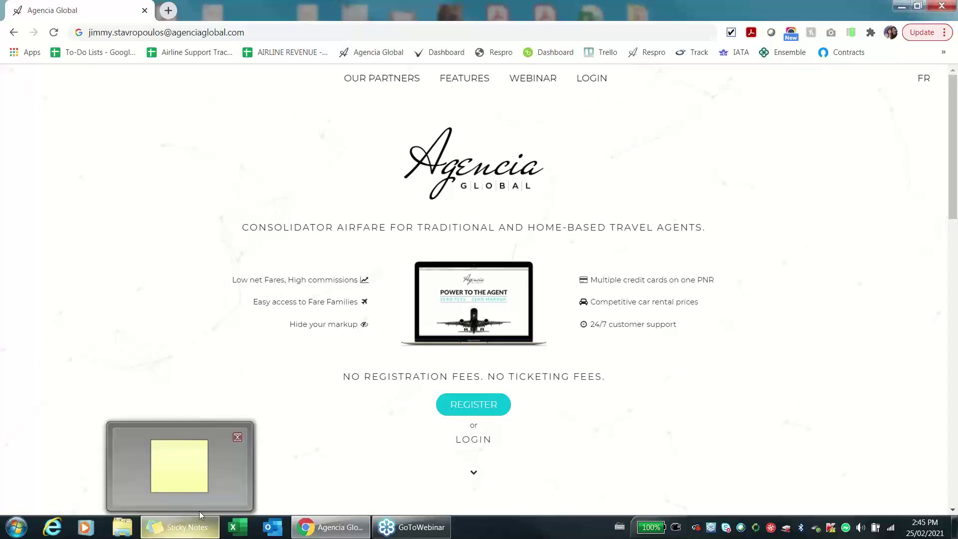
left_click(194, 492)
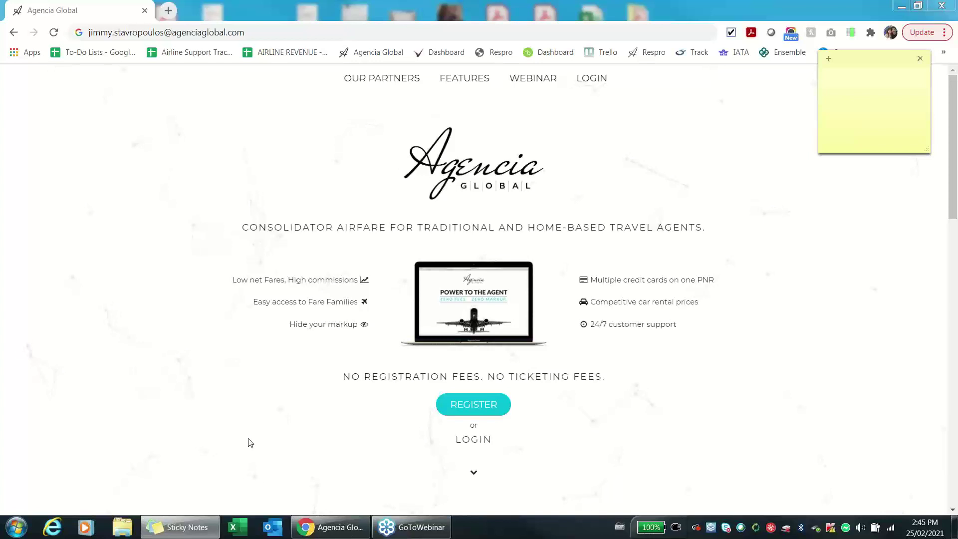
left_click(777, 43)
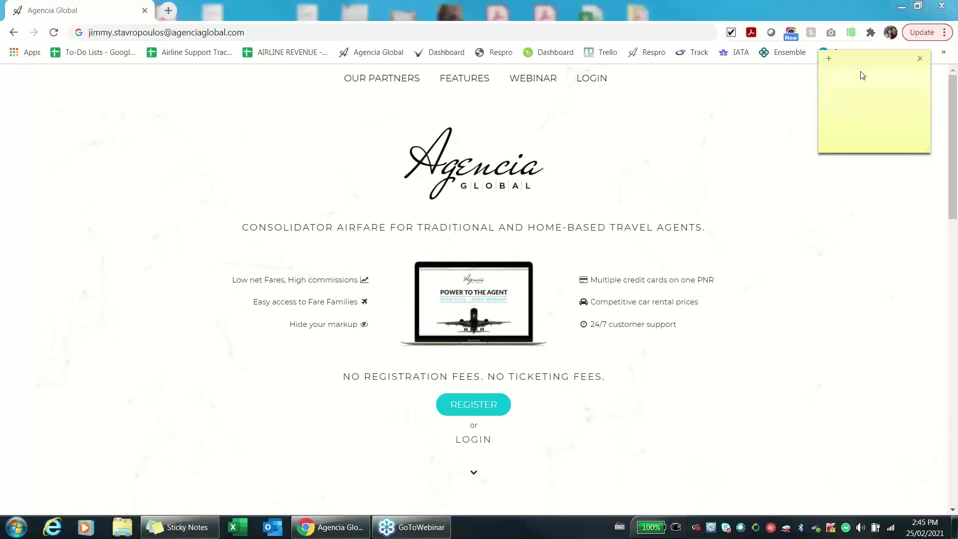
left_click_drag(862, 75, 337, 181)
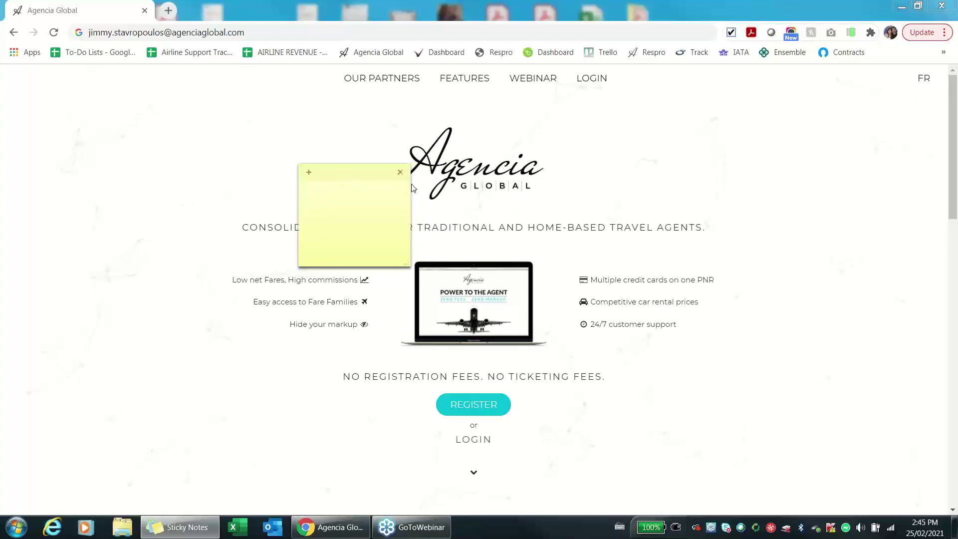
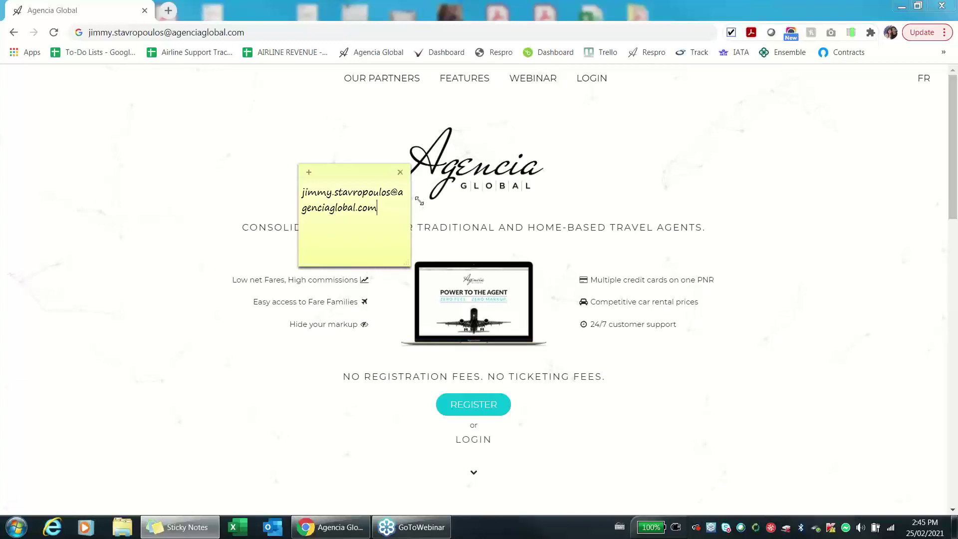
left_click_drag(408, 265, 512, 304)
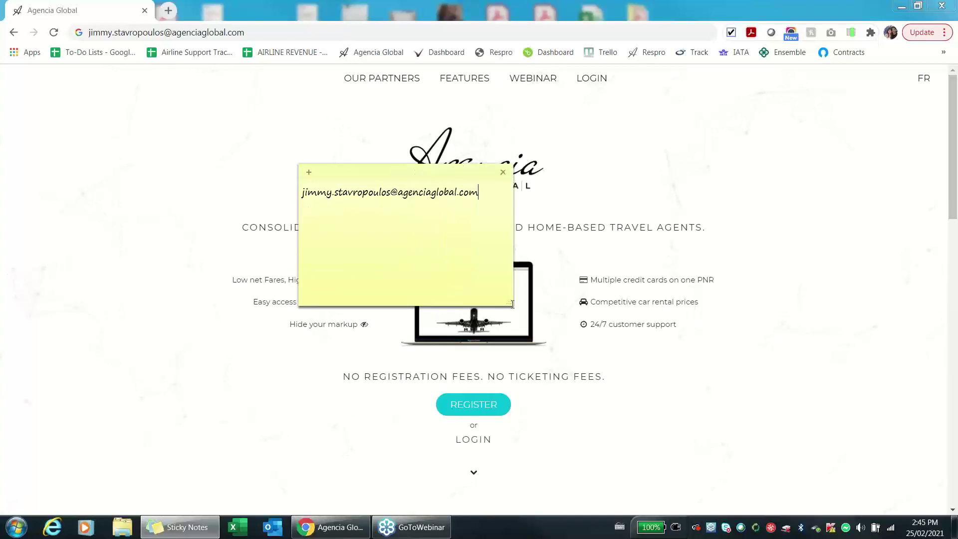
left_click_drag(435, 179, 487, 198)
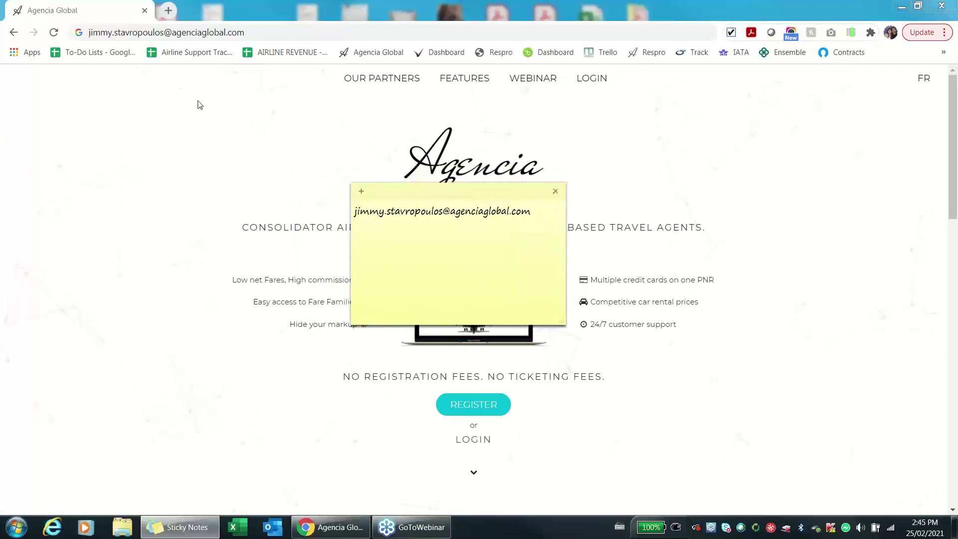
Visit the Agencia Global dashboard, move the e-mail note top-left, and return to the home page.
left_click(359, 59)
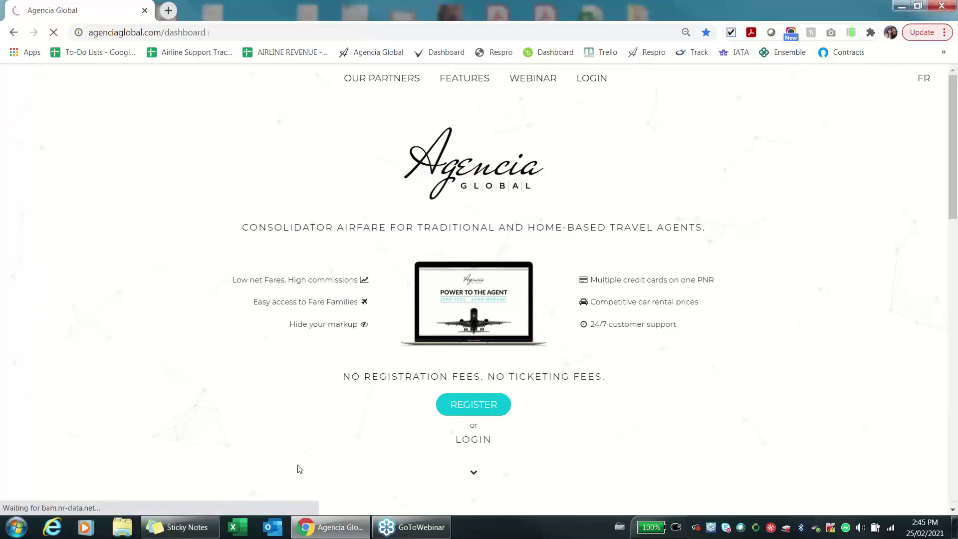
left_click(184, 528)
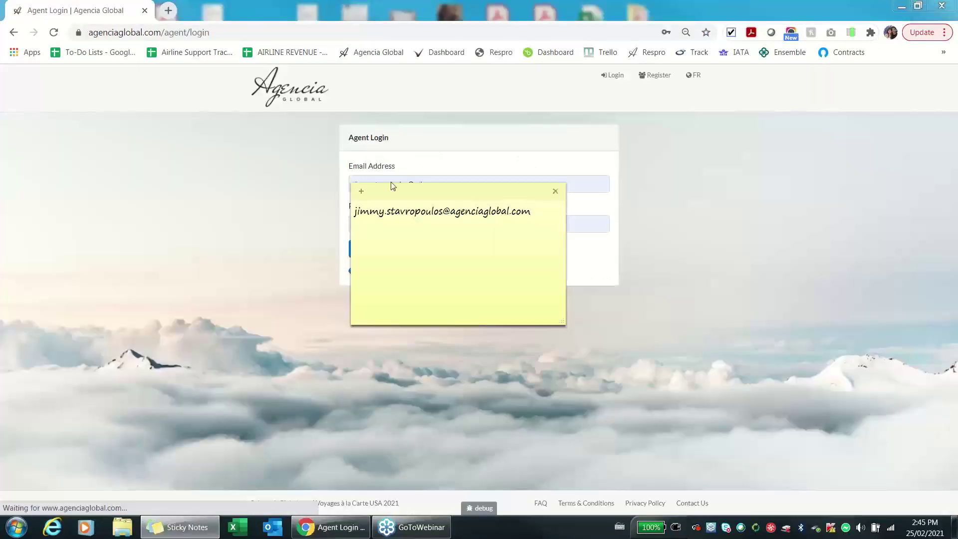
left_click_drag(429, 197, 149, 57)
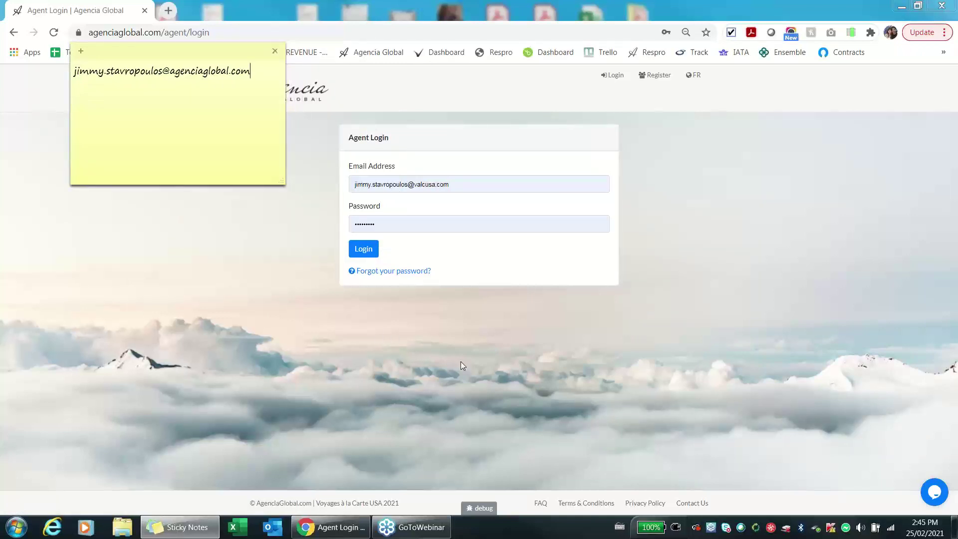
left_click(307, 98)
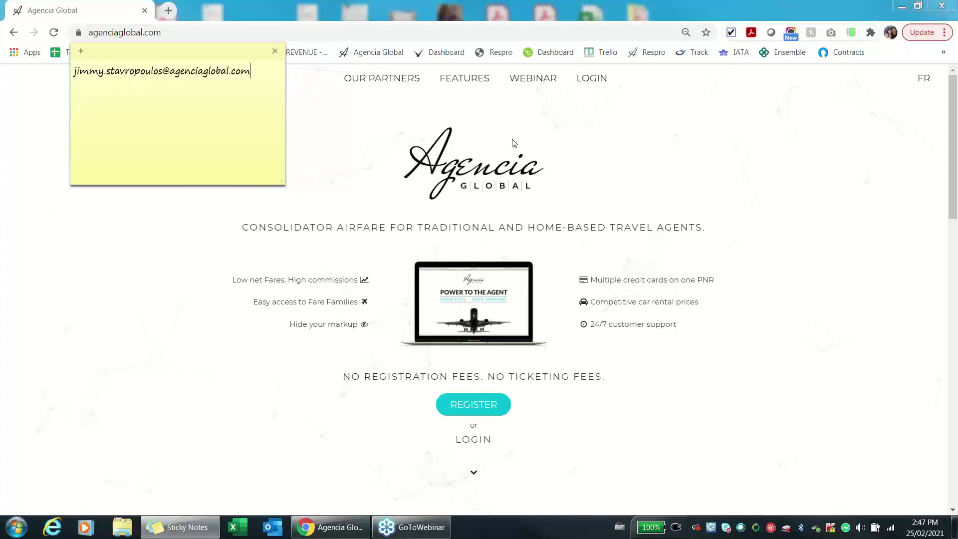
left_click(944, 42)
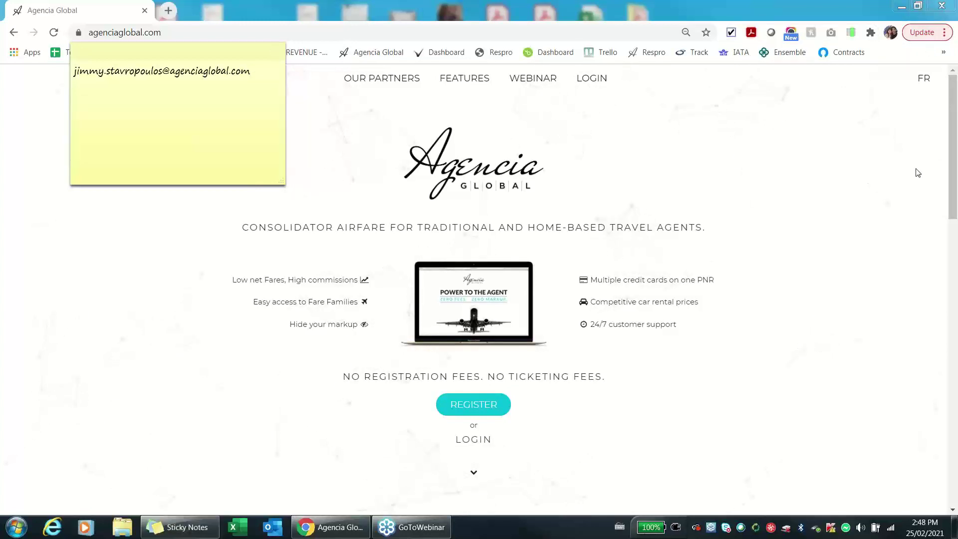